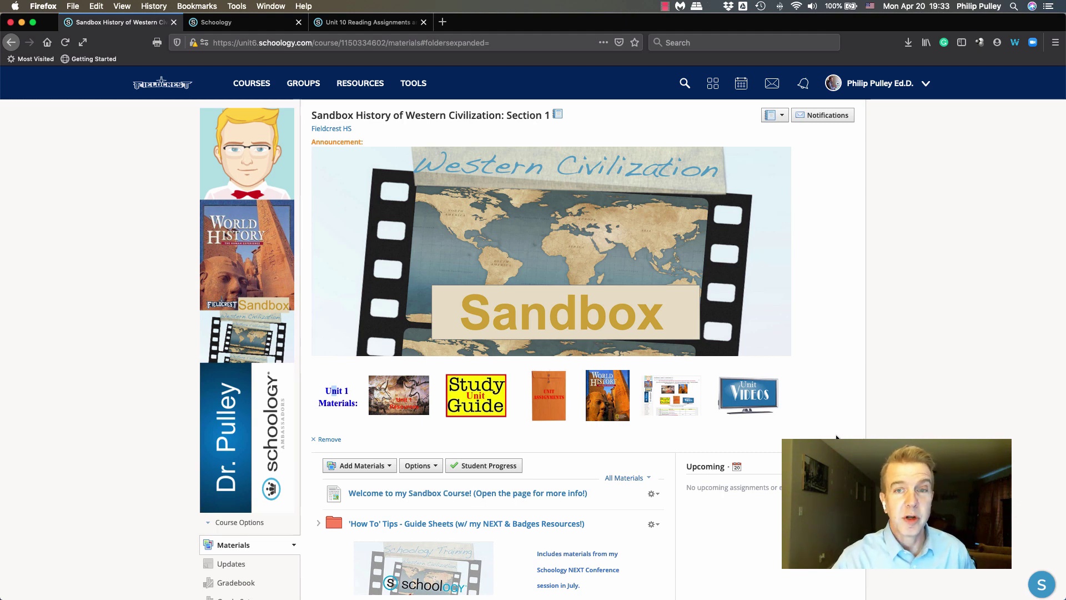
Open Import from Resources and tick the Unit 1 Reading Question & Video Assignments – No Rules folder.
scroll(528, 289, down, 3)
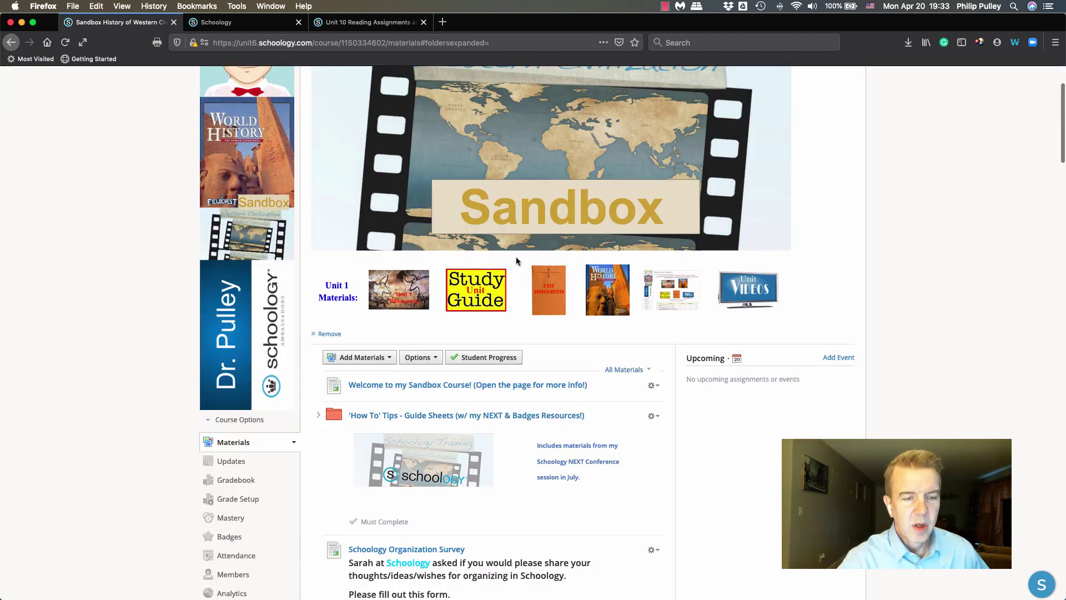
click(340, 360)
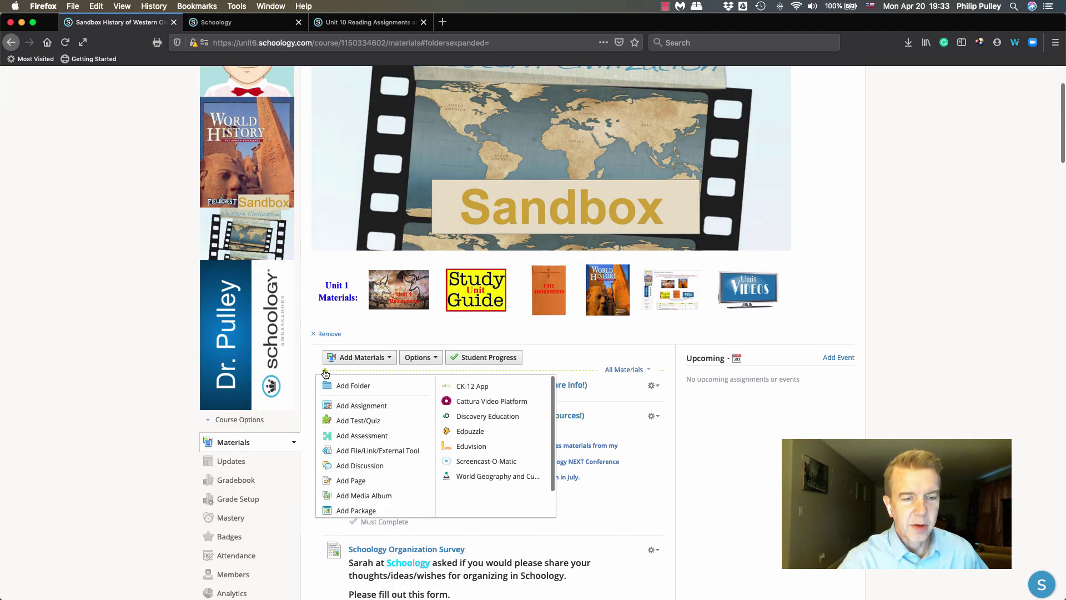
scroll(354, 392, down, 1)
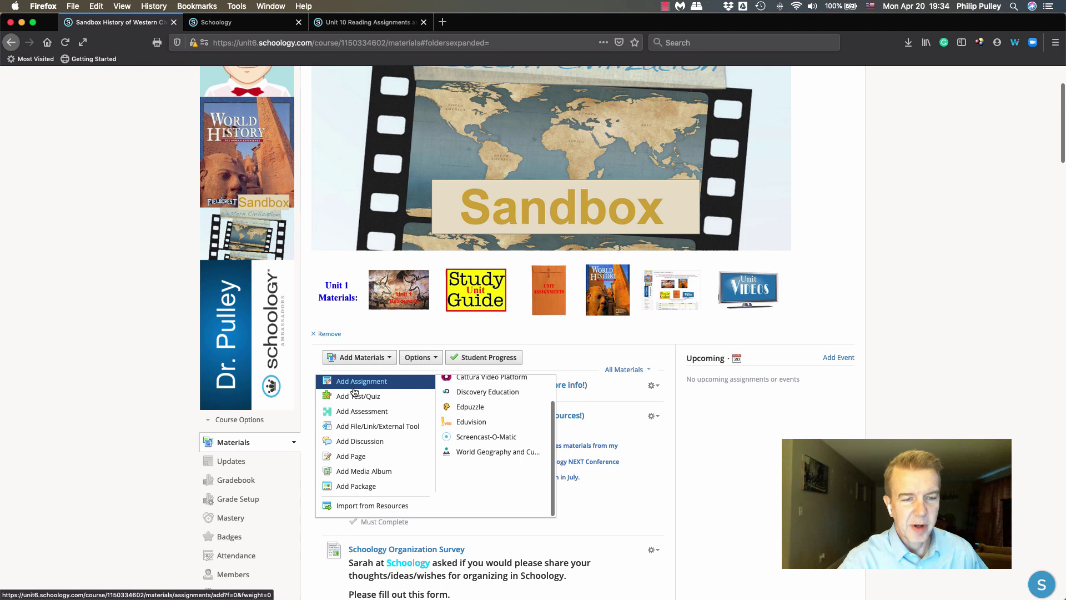
click(367, 506)
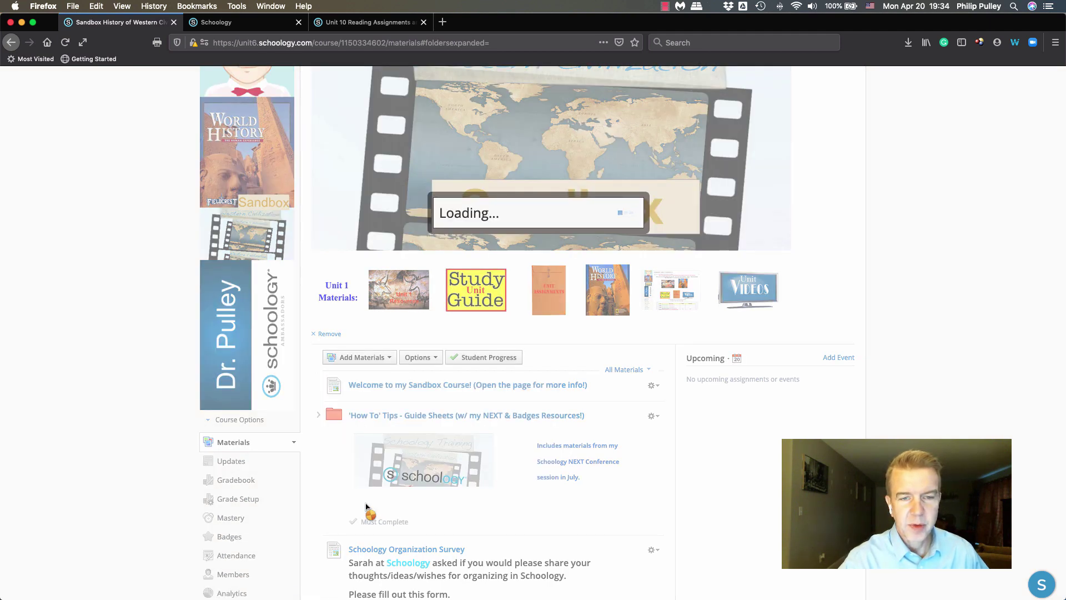
scroll(561, 276, down, 10)
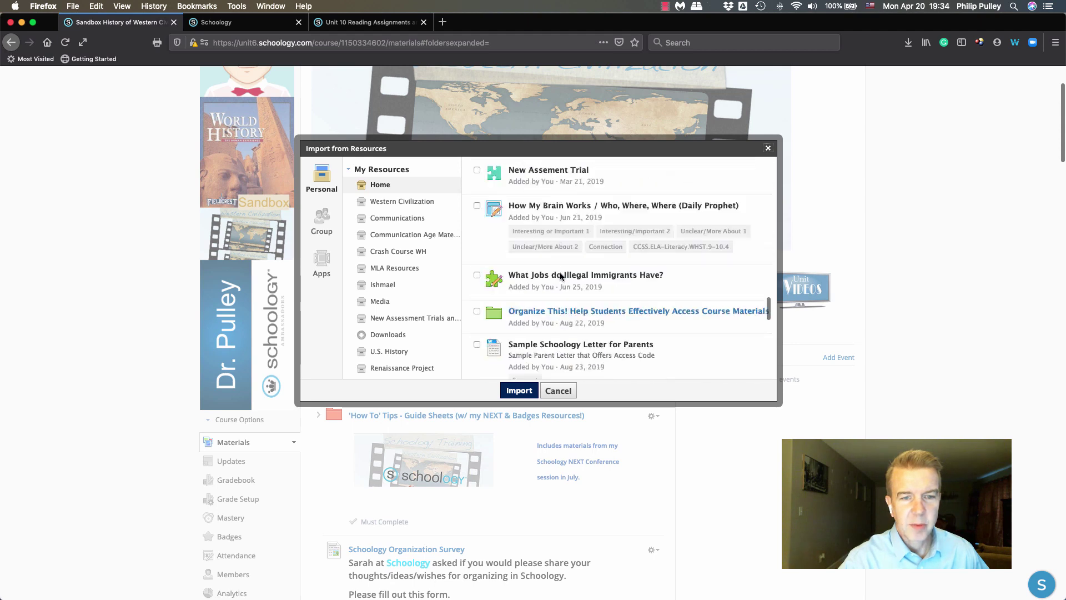
scroll(561, 276, down, 10)
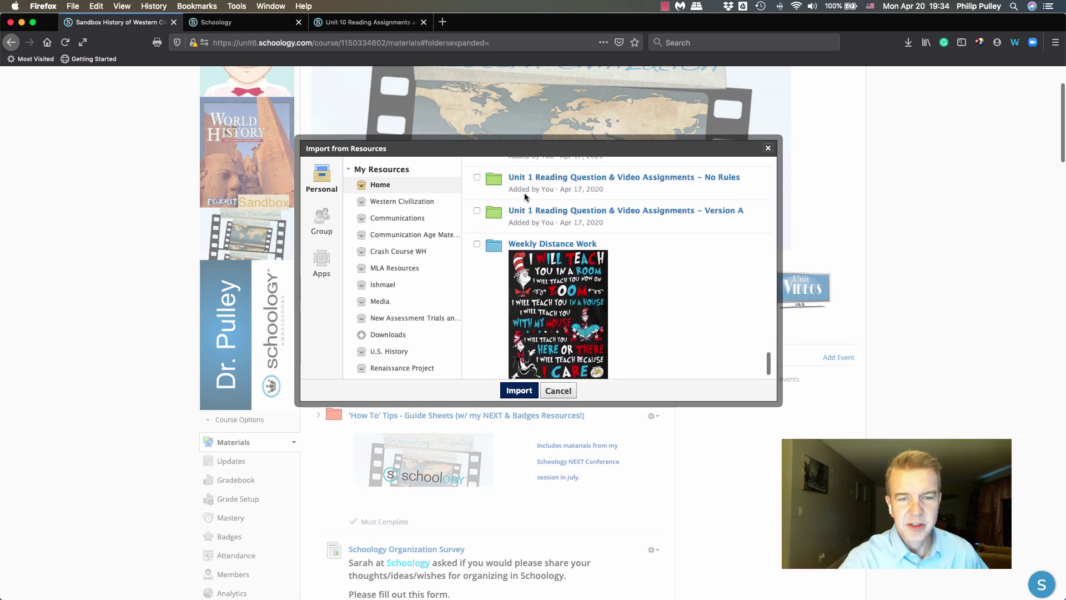
Start the import and give Chapter 1, Sections 1 and 2 due dates of April 3 and April 6.
click(515, 391)
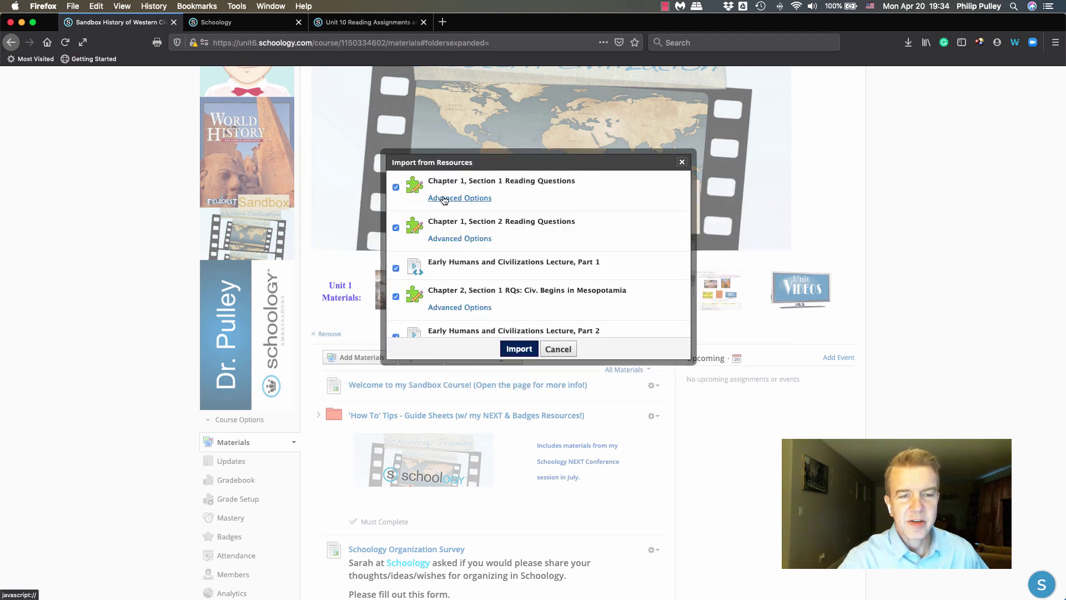
click(445, 199)
click(543, 240)
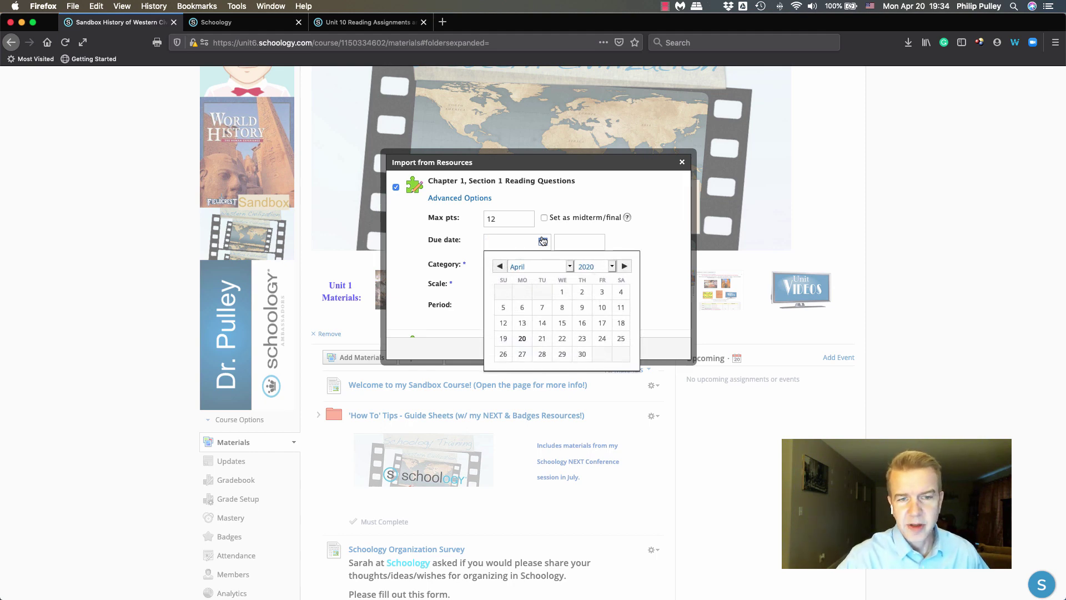
click(598, 292)
scroll(524, 311, down, 3)
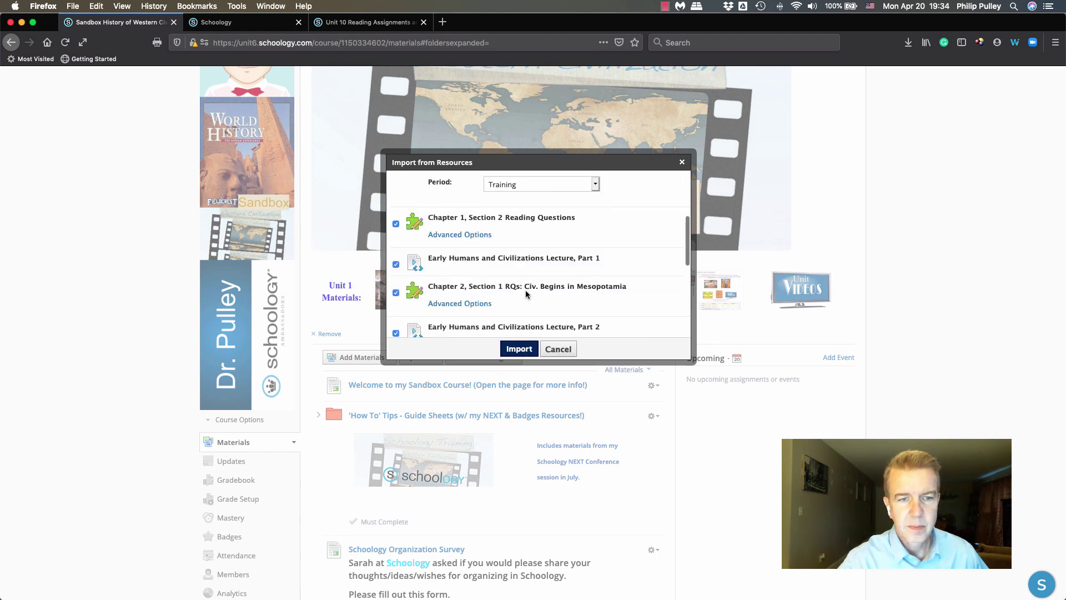
click(460, 234)
click(503, 278)
click(522, 345)
Set Chapter 2, Section 1 due April 8 and Ancient Egypt questions due April 10.
scroll(600, 303, down, 5)
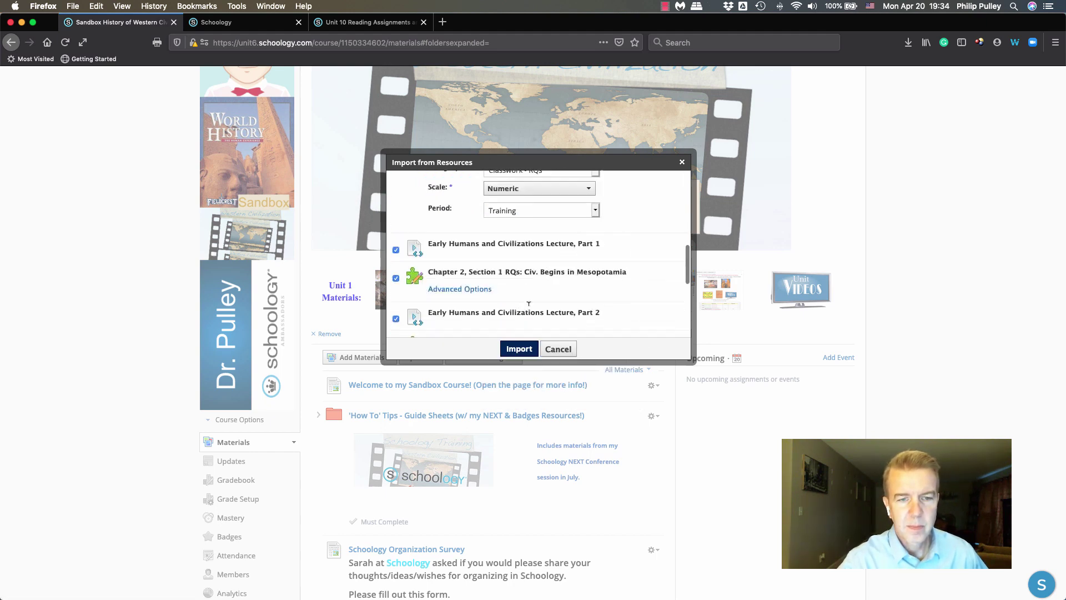
click(460, 277)
click(542, 321)
click(562, 387)
scroll(563, 388, down, 5)
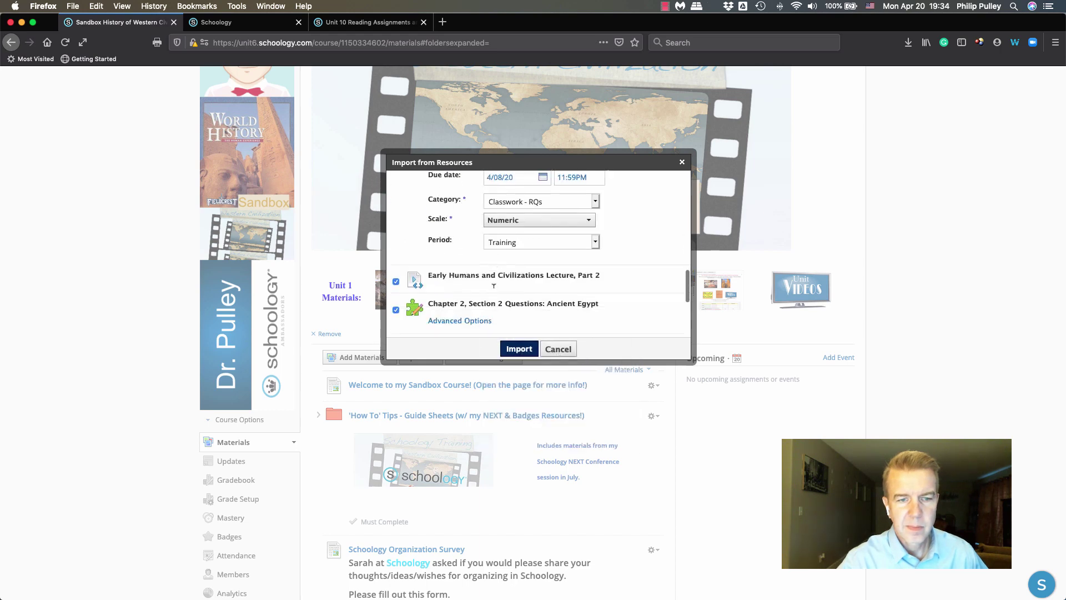
click(460, 195)
click(543, 239)
click(602, 301)
Set Chapter 2, Sections 3 and 4 due April 13, date Chapter 3, then import.
scroll(472, 284, down, 5)
click(460, 251)
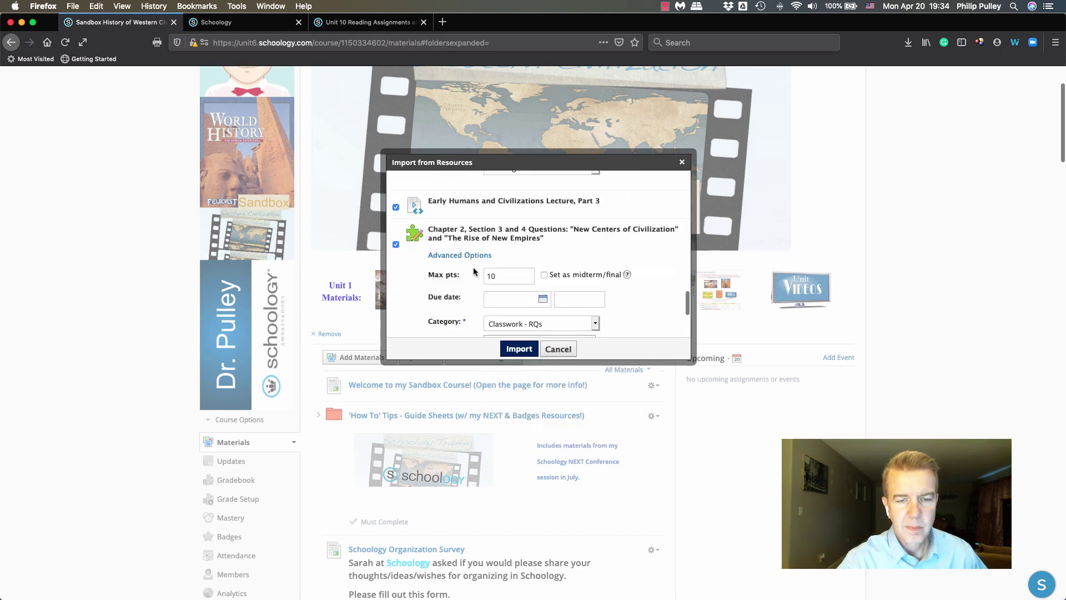
click(542, 273)
click(524, 355)
scroll(440, 293, down, 5)
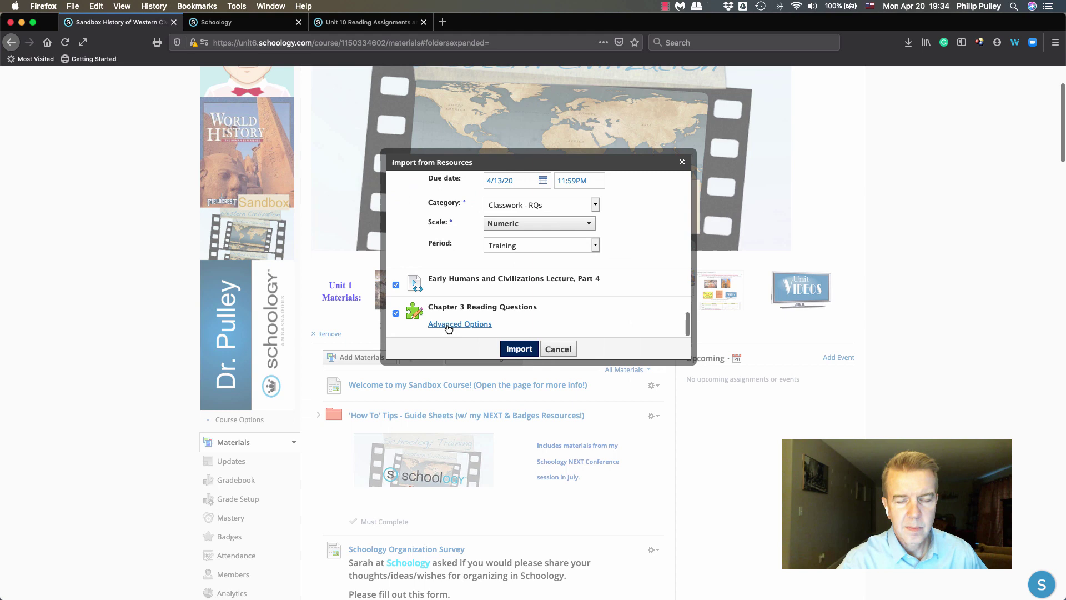
click(460, 327)
click(543, 255)
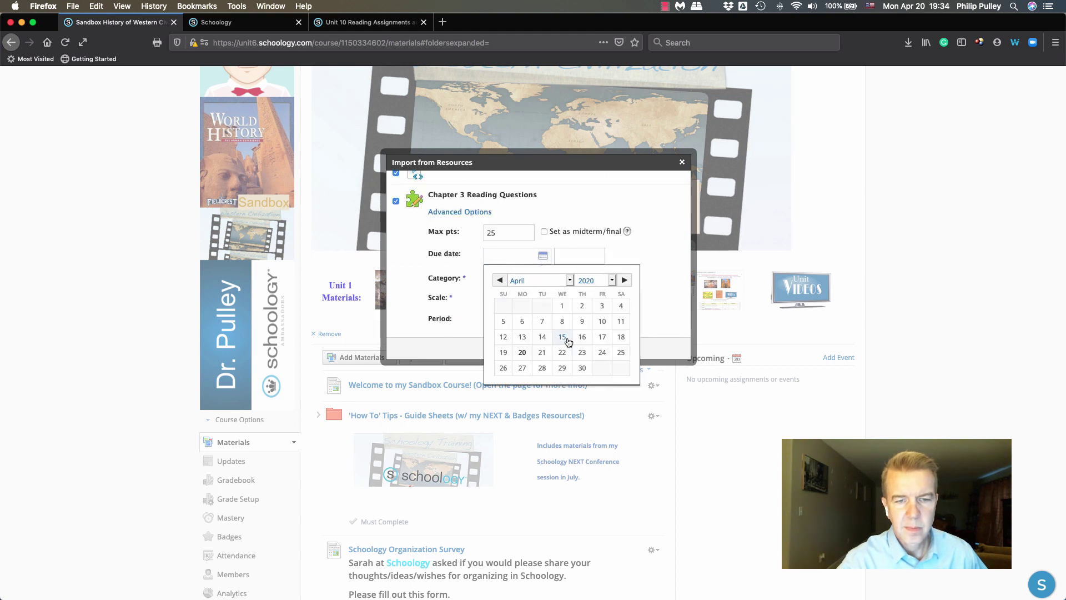
click(571, 344)
click(524, 348)
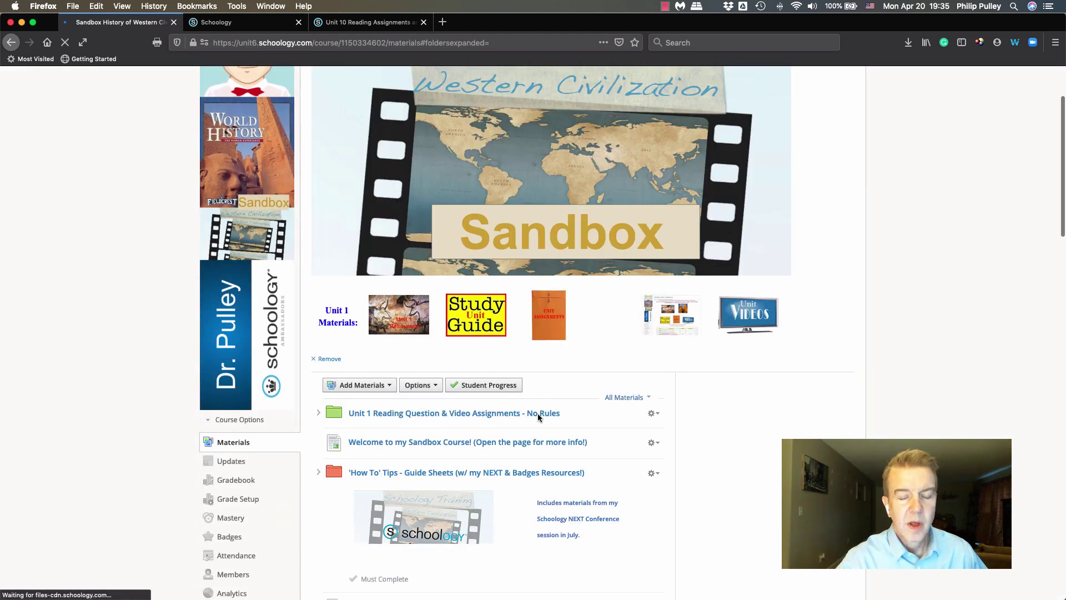
Open the imported No Rules folder to view its reading questions, due dates and lecture videos.
scroll(392, 304, down, 4)
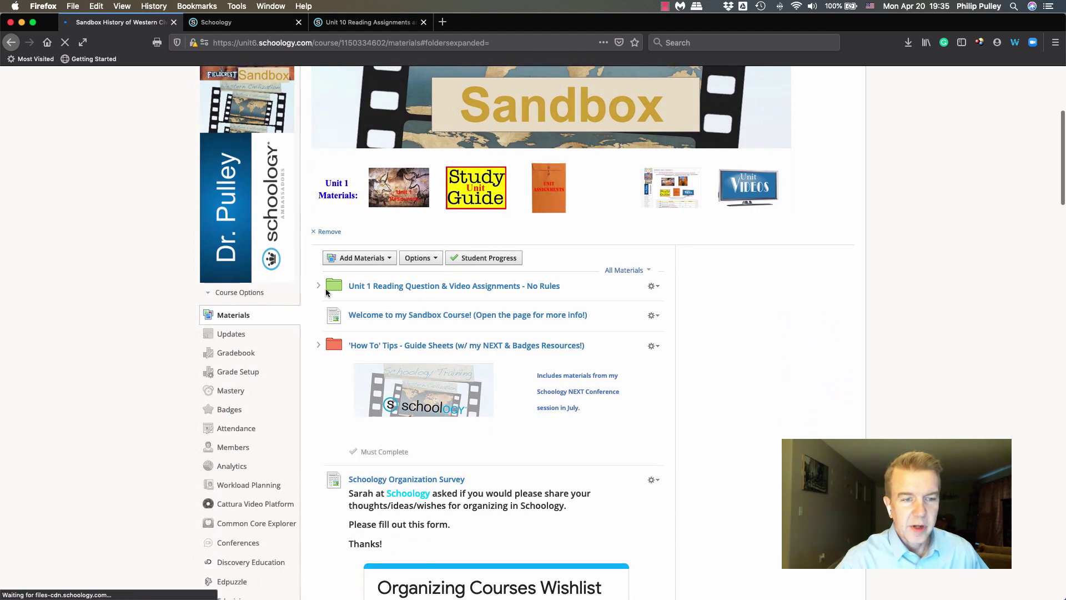
click(361, 286)
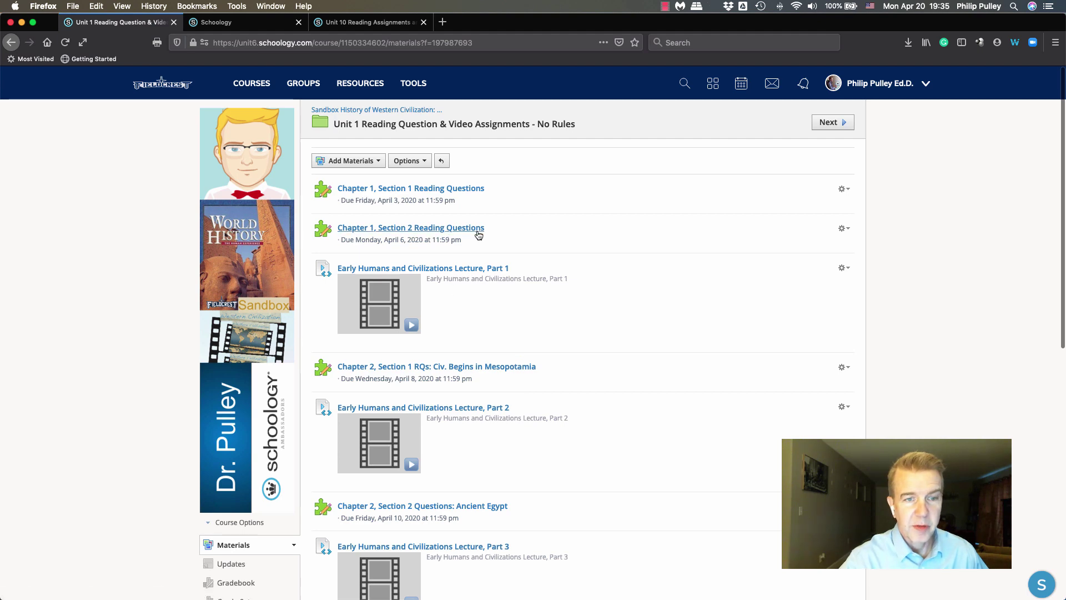
Add a student completion rule requiring a submission for the Chapter 1, Section 1 questions.
click(408, 163)
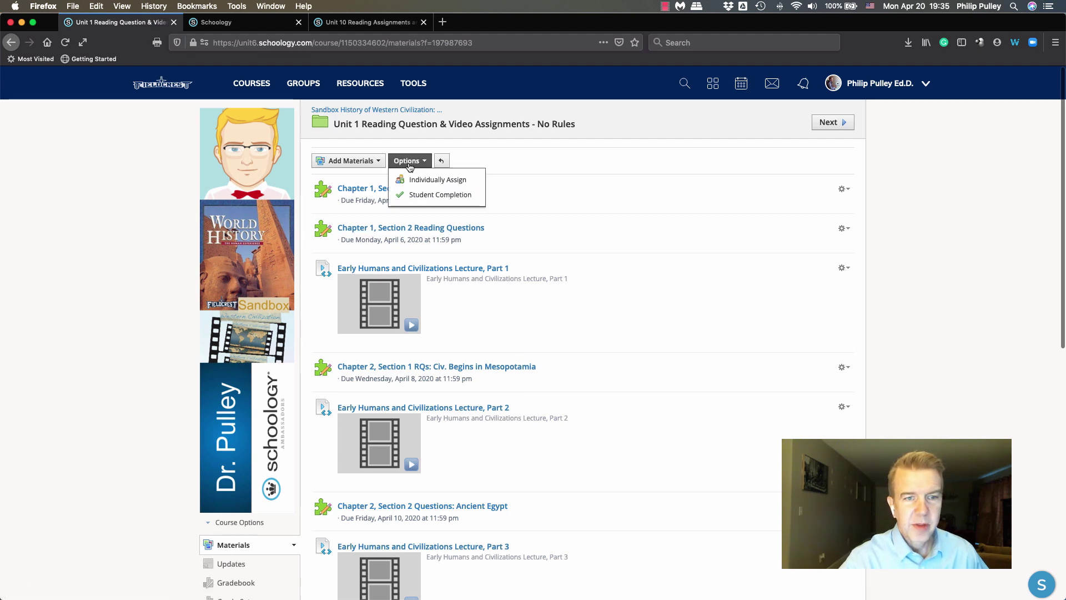
click(417, 195)
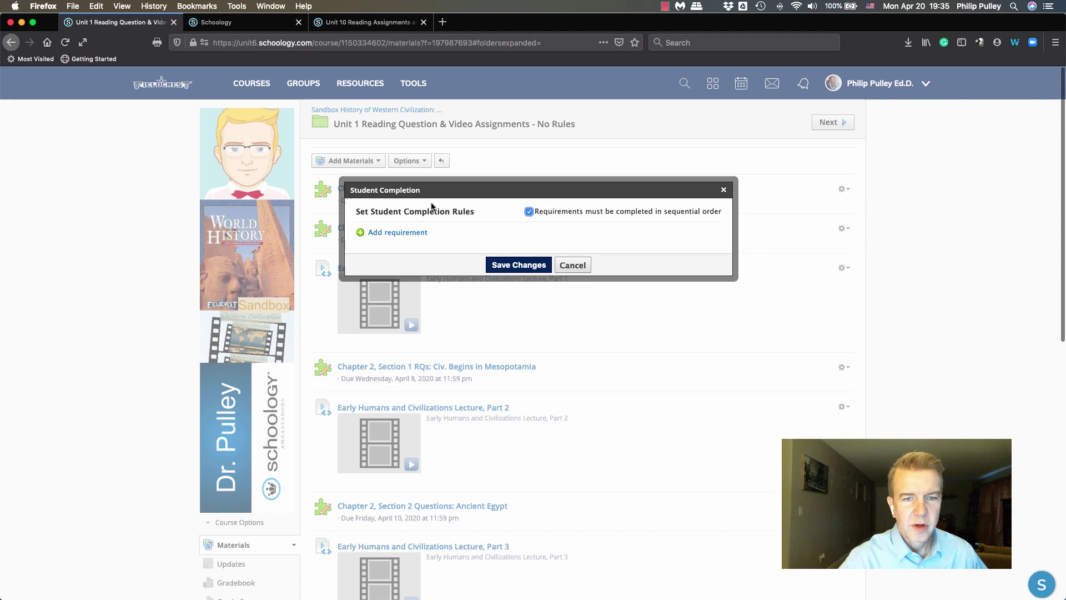
click(406, 233)
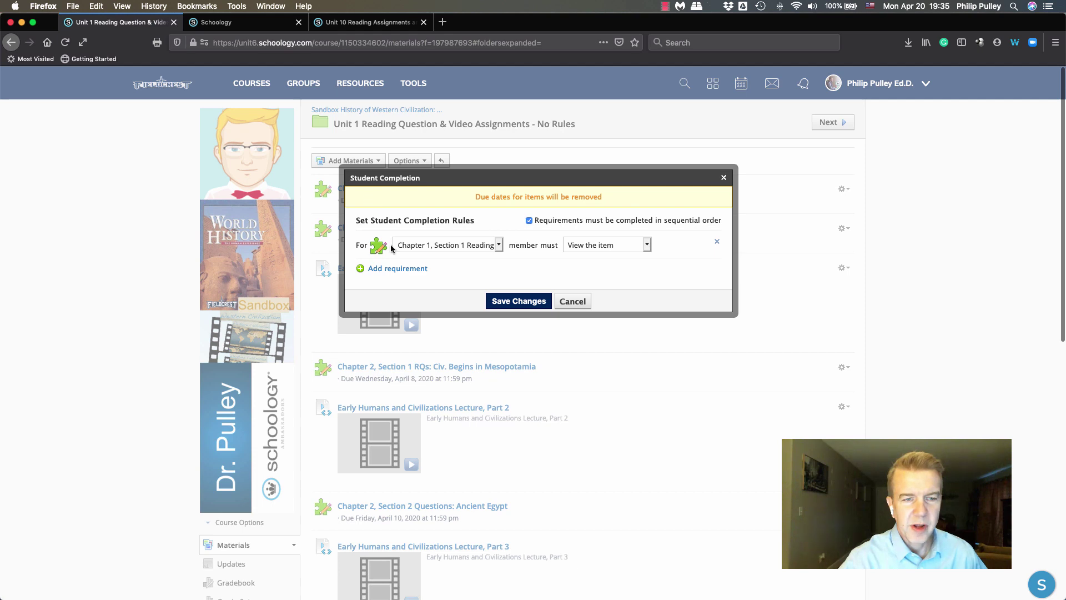
click(648, 245)
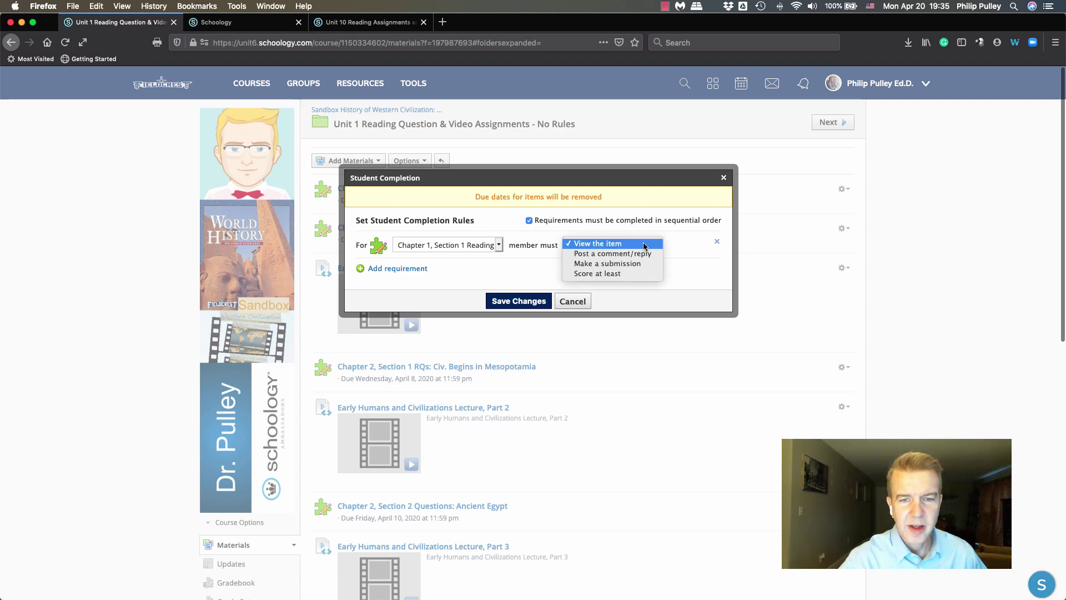
key(Return)
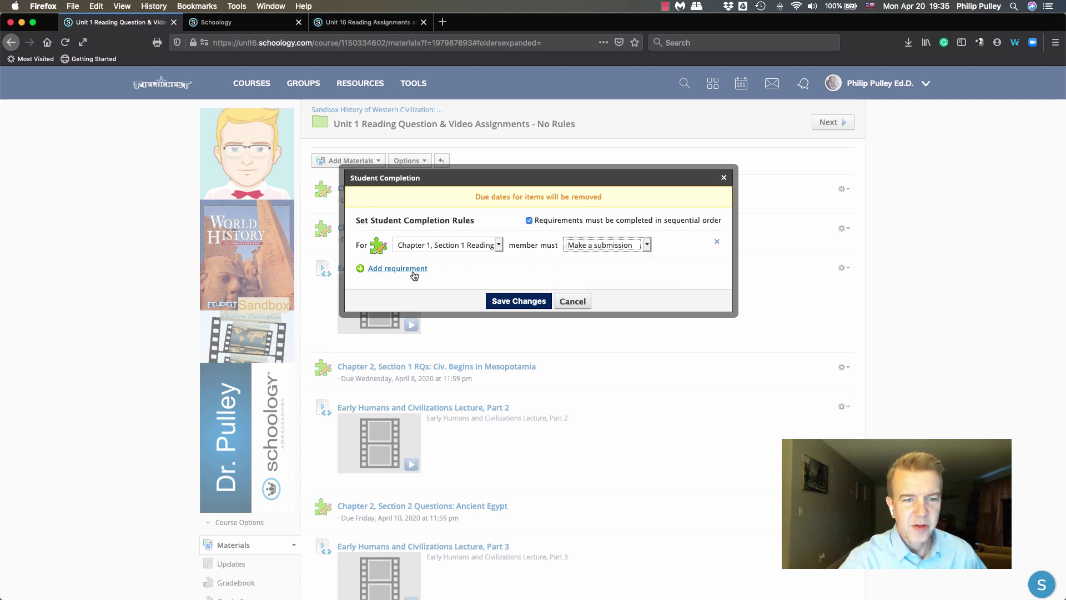
Add a second completion rule for Lecture, Part 1 and close the completion rules.
click(416, 269)
scroll(472, 273, down, 2)
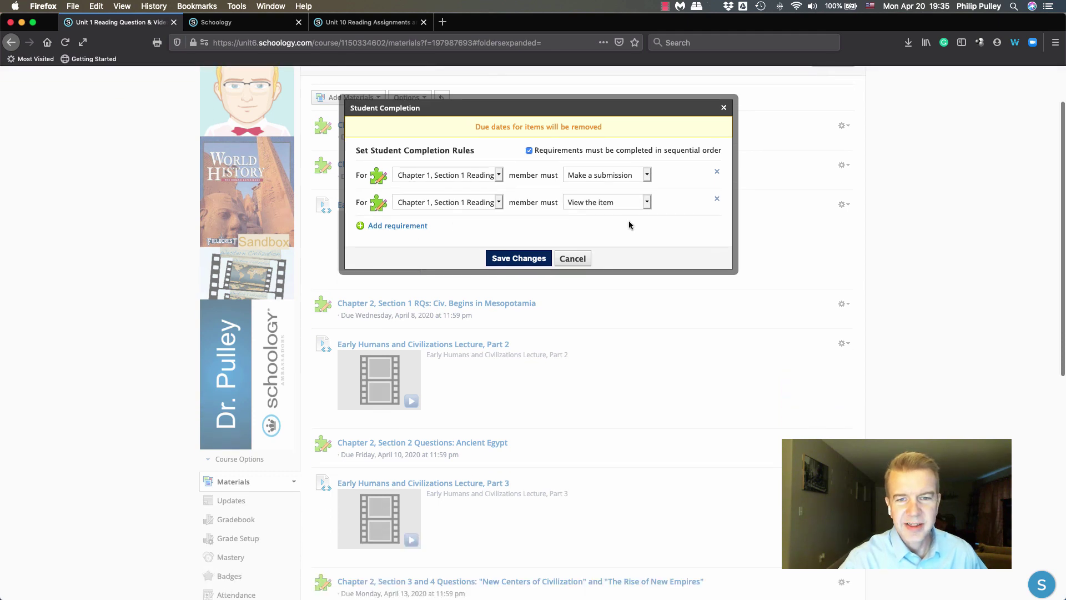
click(648, 203)
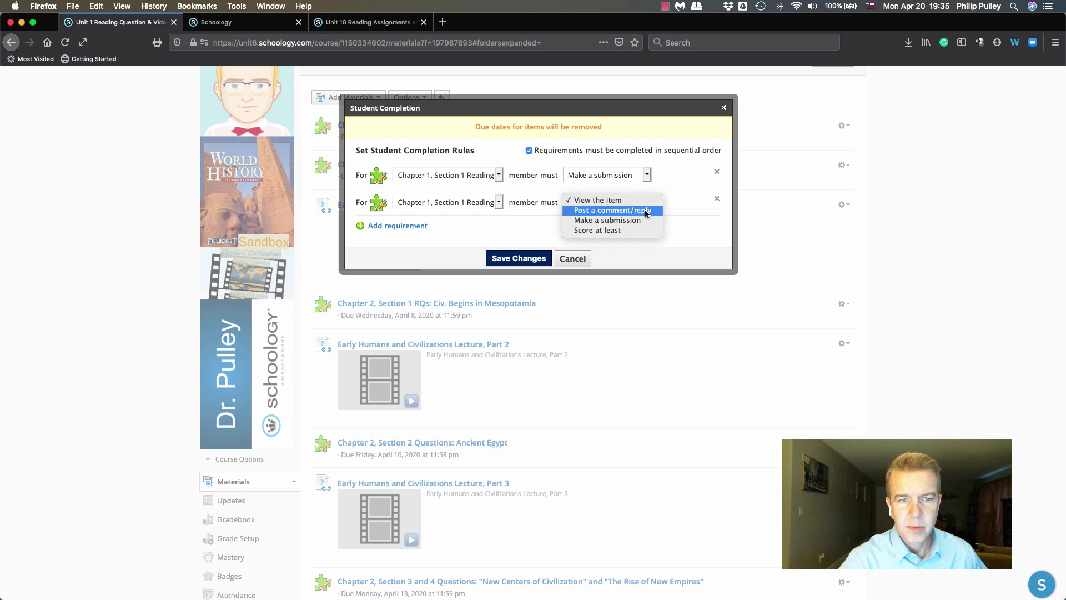
click(499, 205)
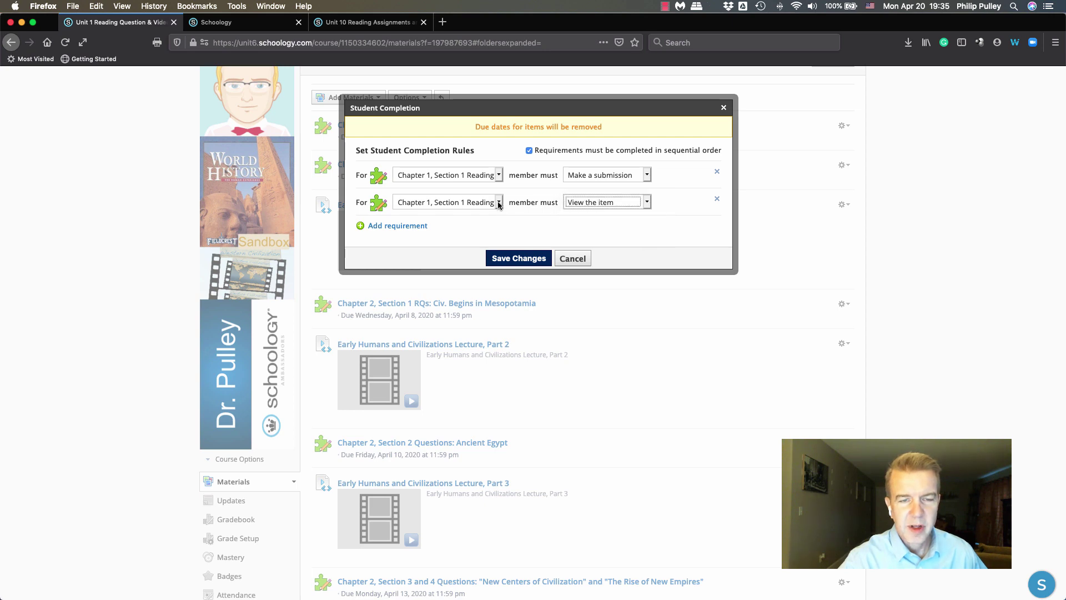
click(499, 203)
click(499, 203)
click(499, 204)
click(499, 203)
click(499, 204)
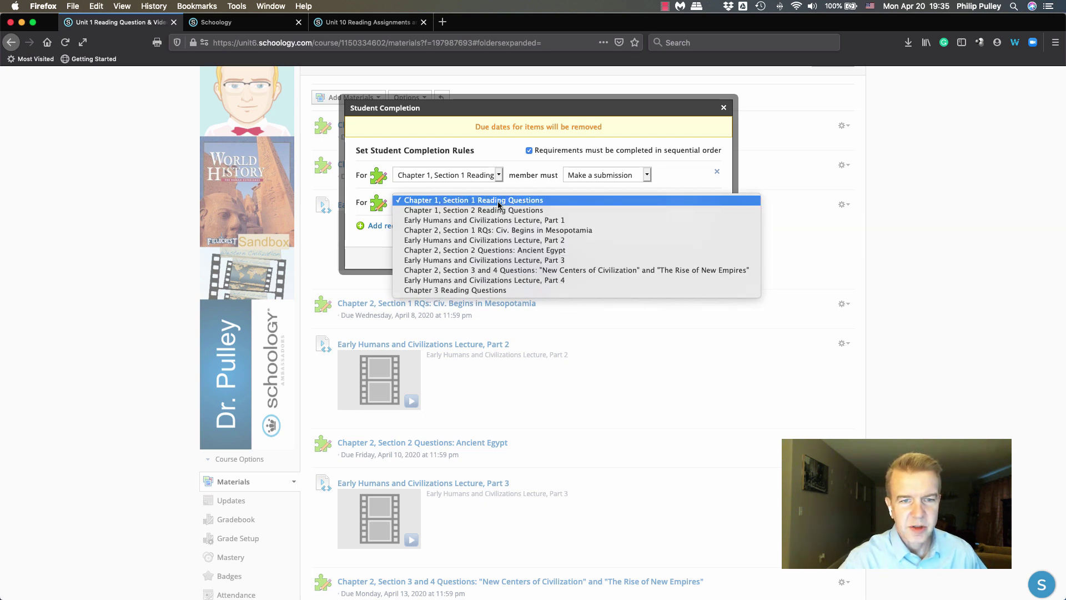
click(499, 221)
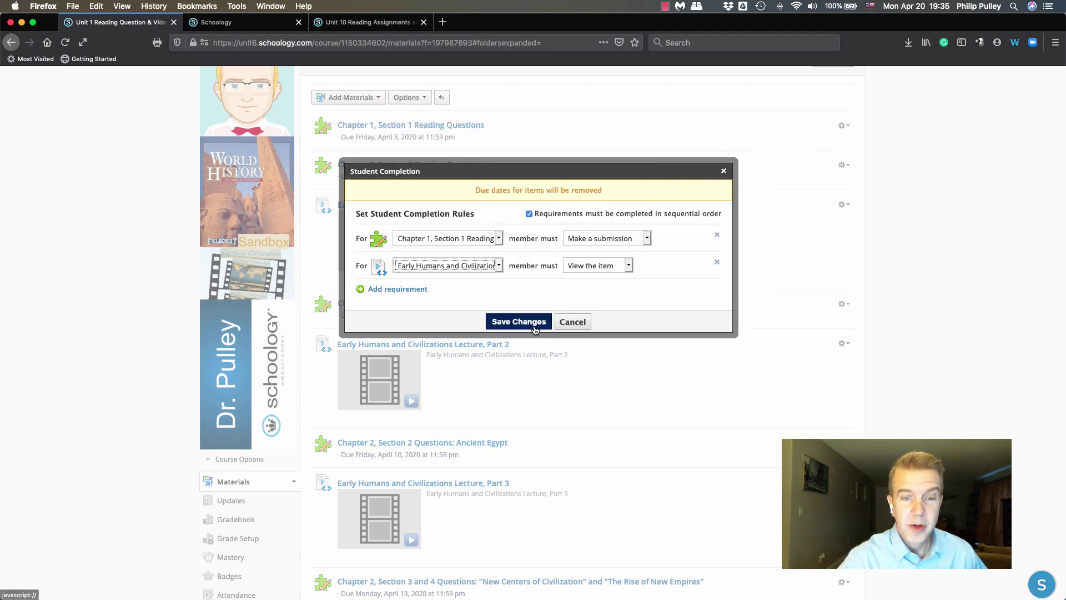
click(568, 323)
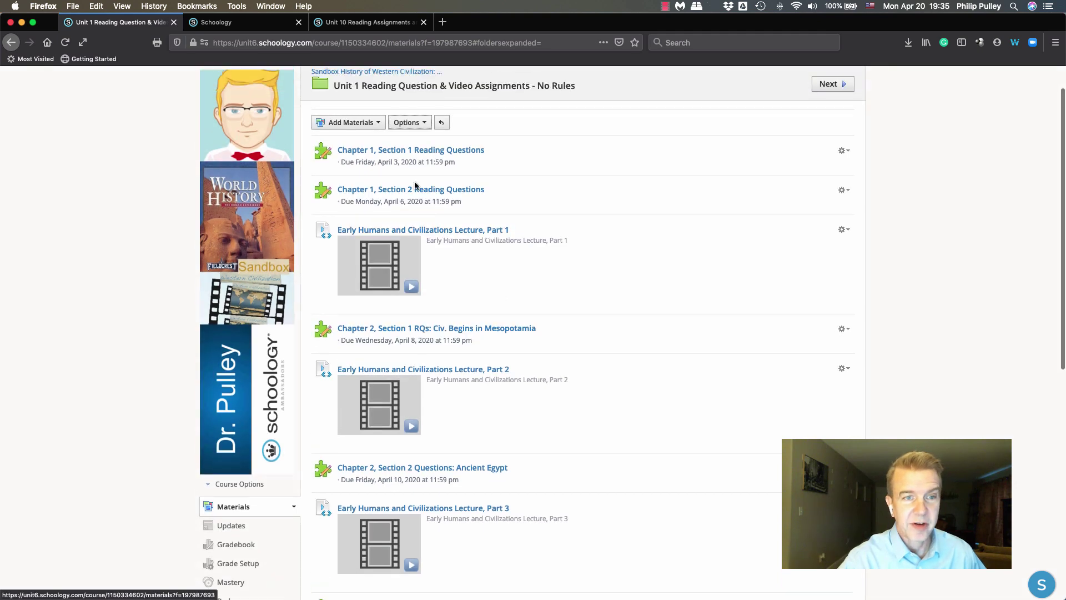
Back in Sandbox course materials, delete the No Rules folder and its items.
click(350, 111)
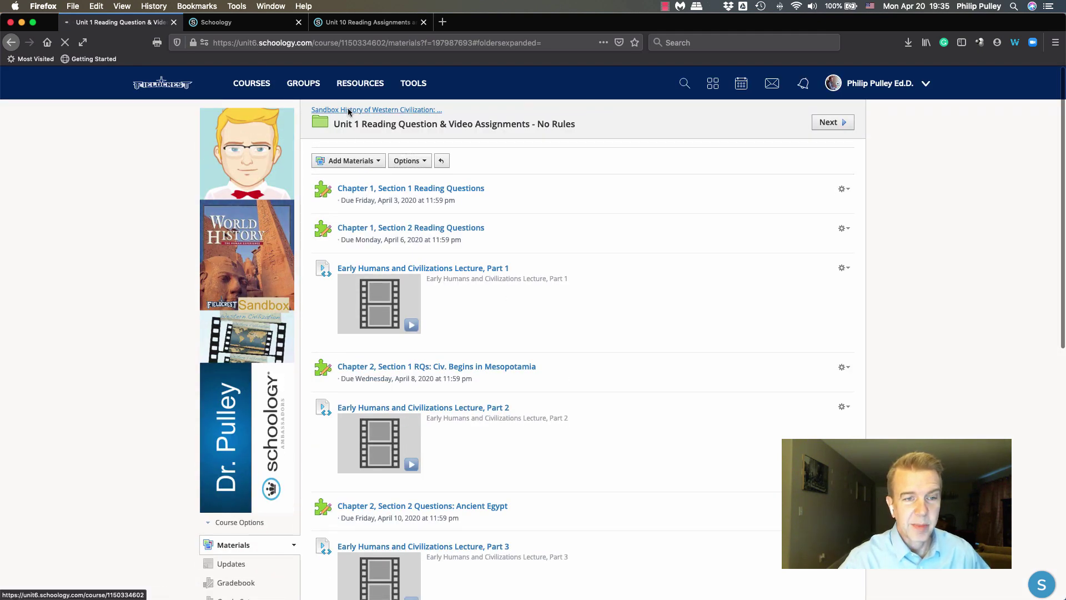
scroll(398, 358, down, 5)
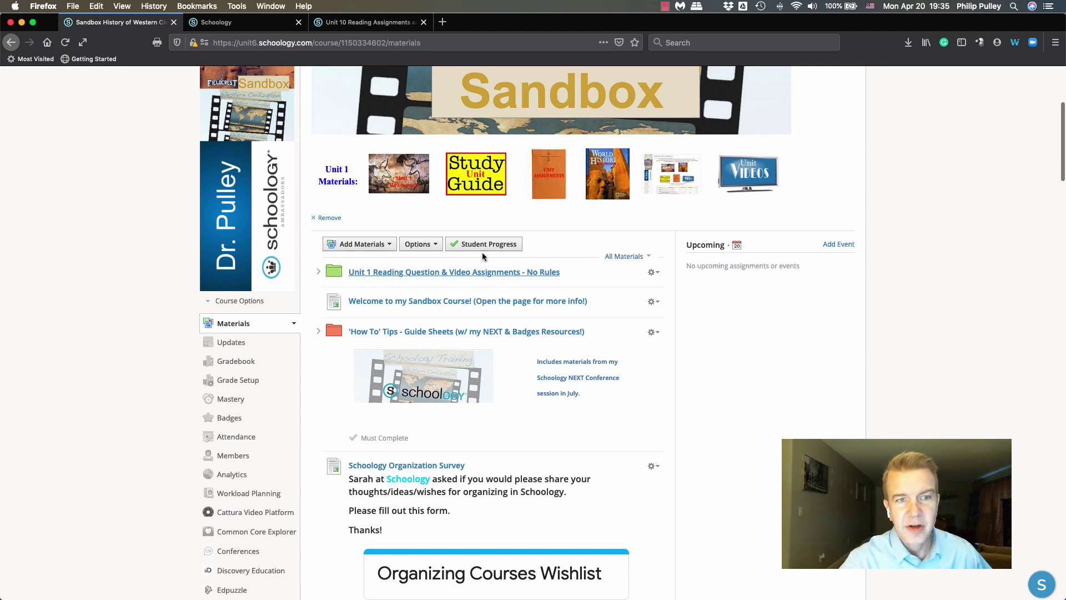
click(655, 272)
click(667, 394)
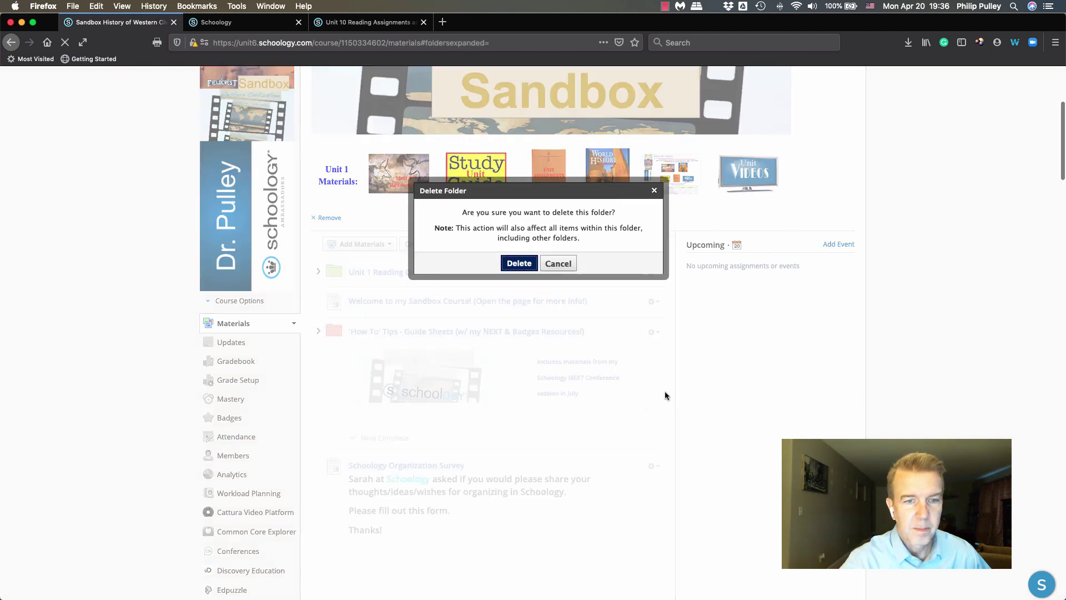
click(521, 265)
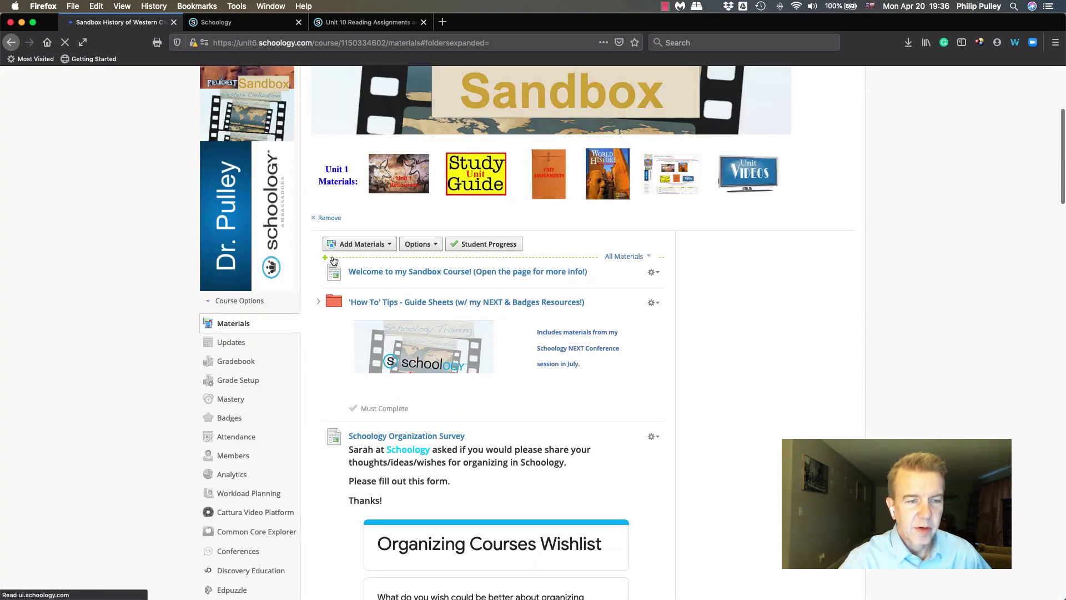
Import the Unit 1 Reading Question & Video Assignments – Version A folder from Resources Home.
scroll(333, 258, down, 7)
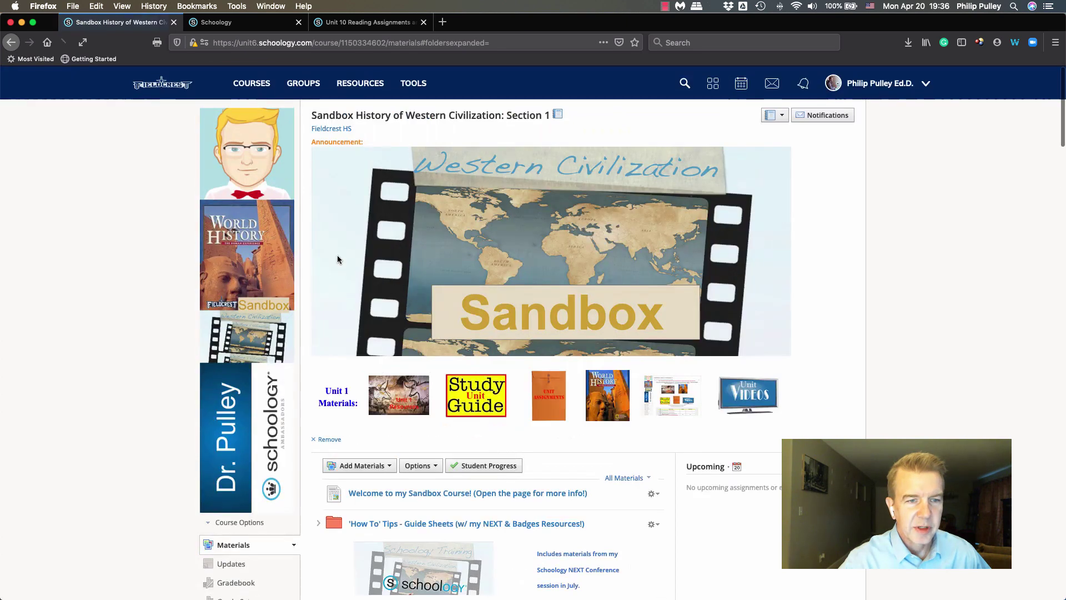
click(328, 482)
scroll(343, 502, down, 1)
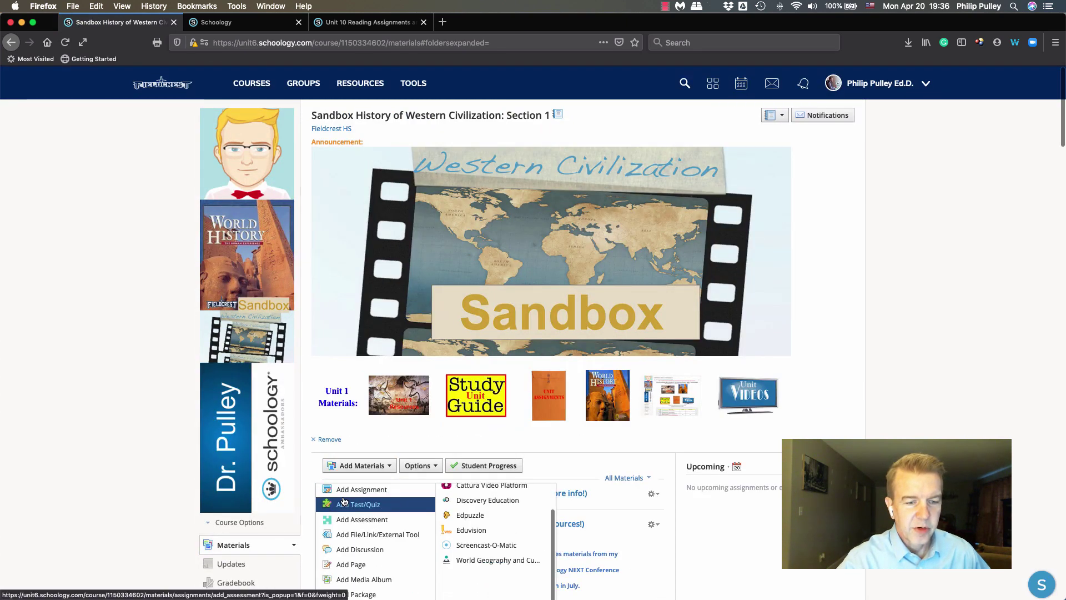
scroll(362, 572, down, 3)
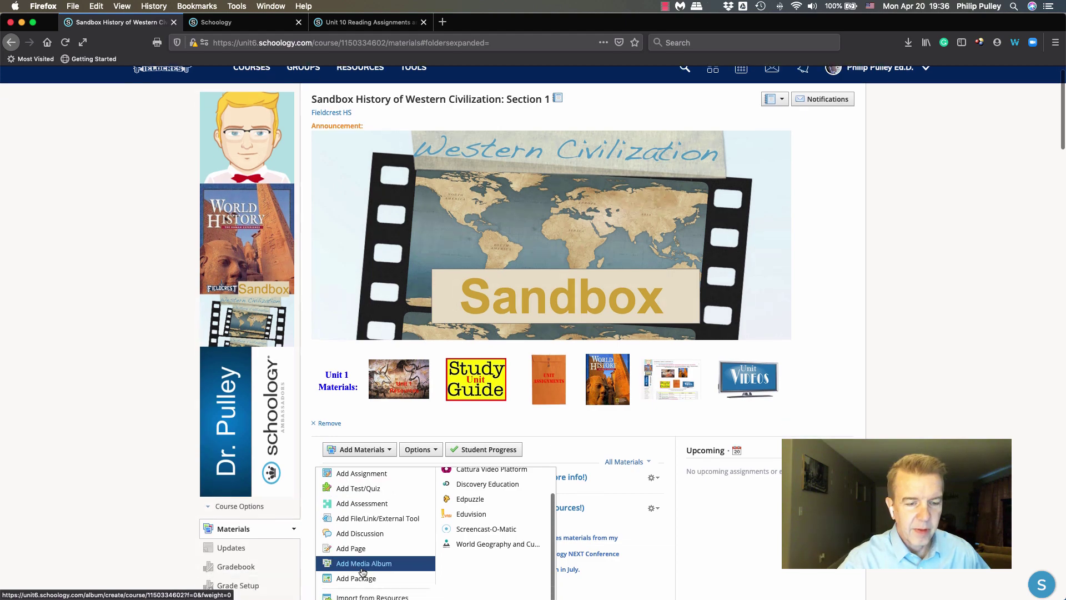
click(364, 560)
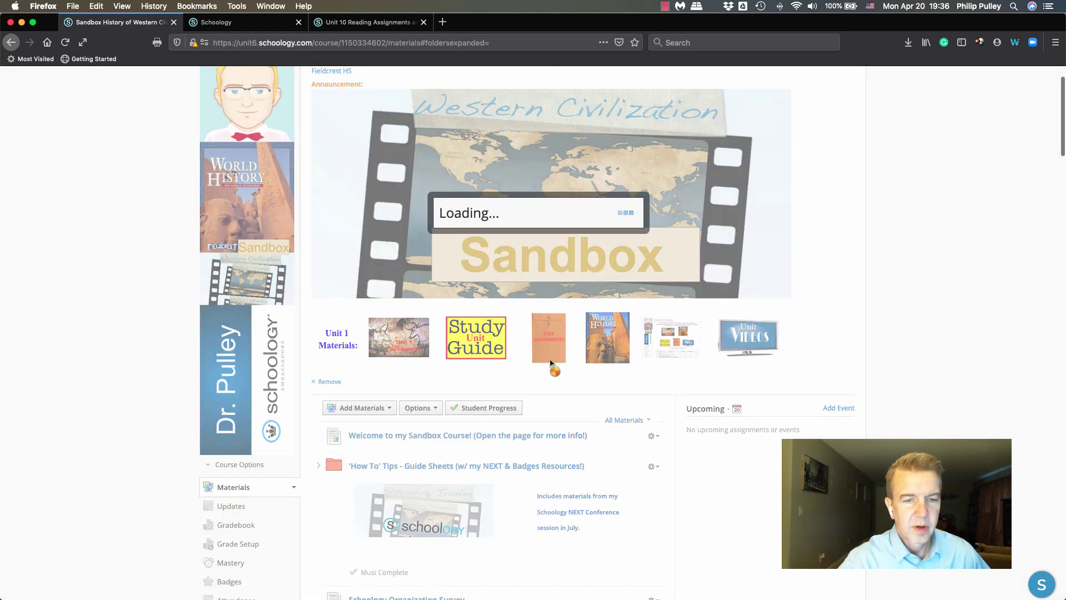
scroll(563, 290, down, 15)
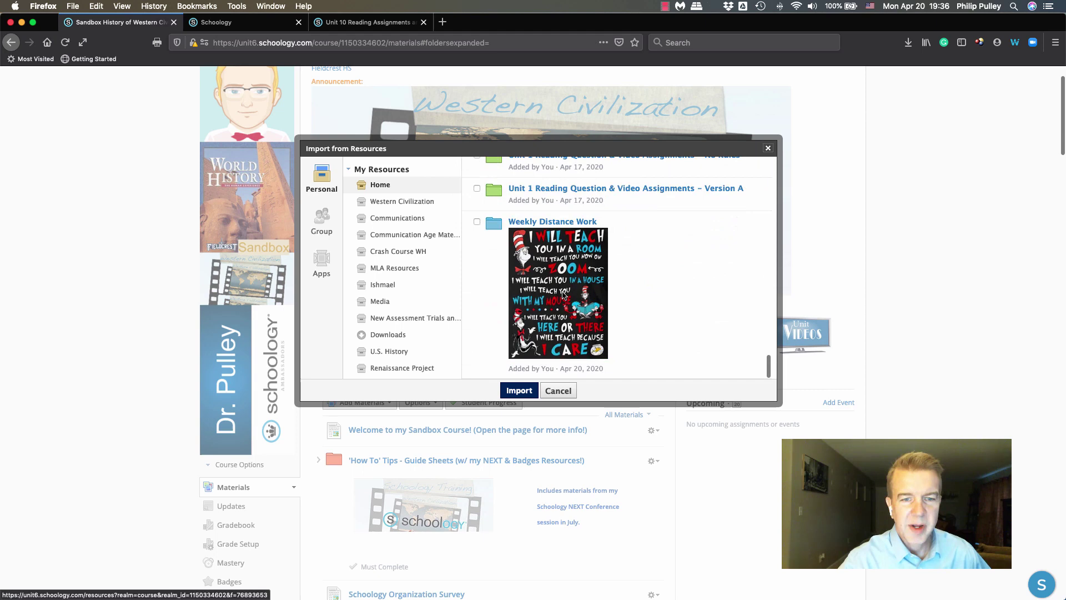
scroll(667, 217, up, 2)
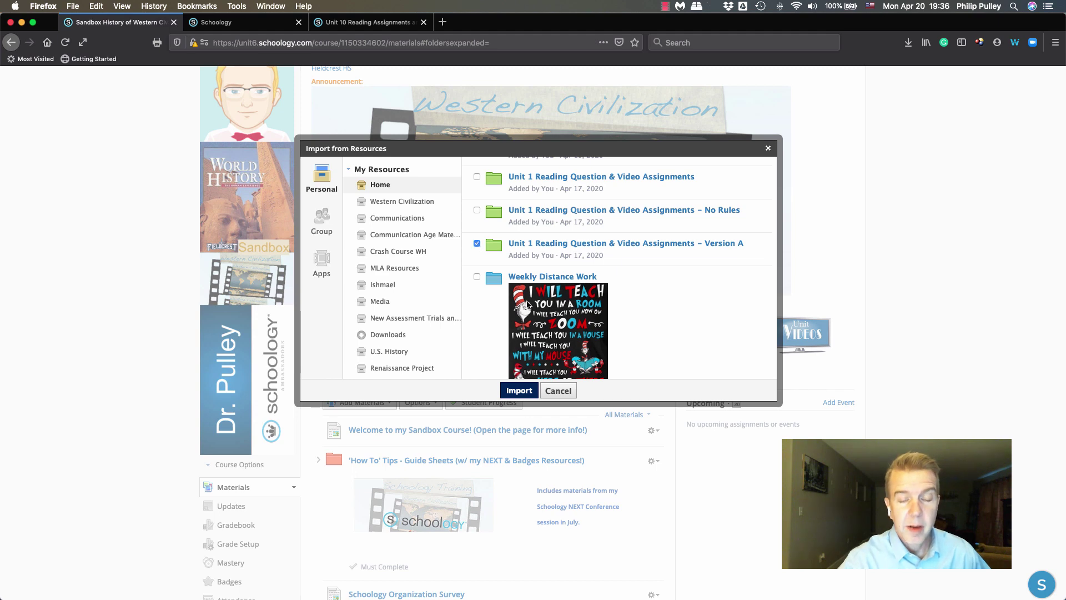
click(524, 388)
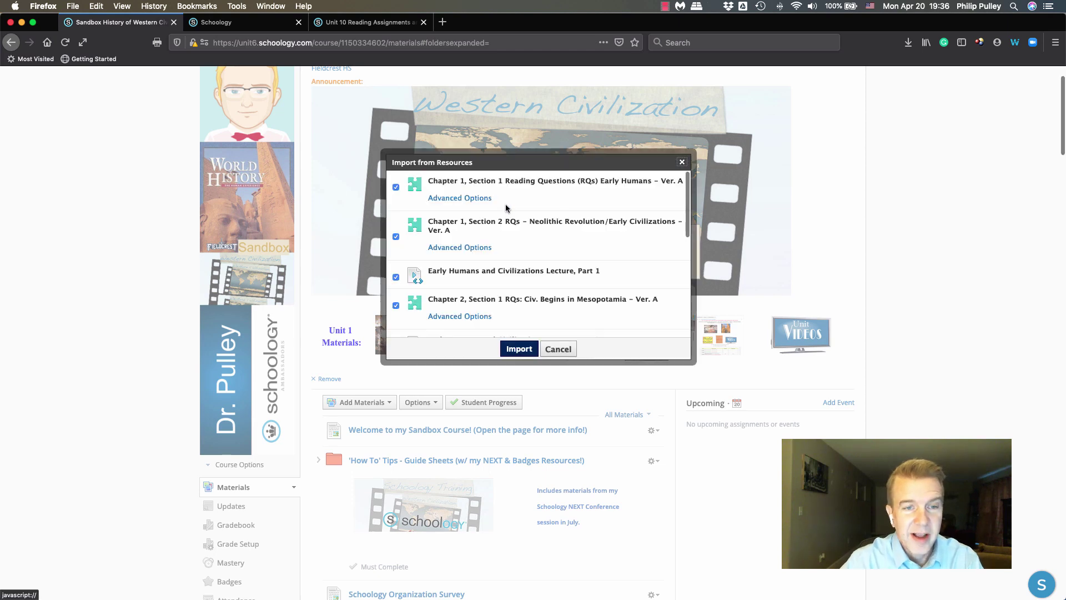
Give Chapter 1, Section 1 a due date of April 6 and Section 2 April 8.
click(483, 199)
click(542, 243)
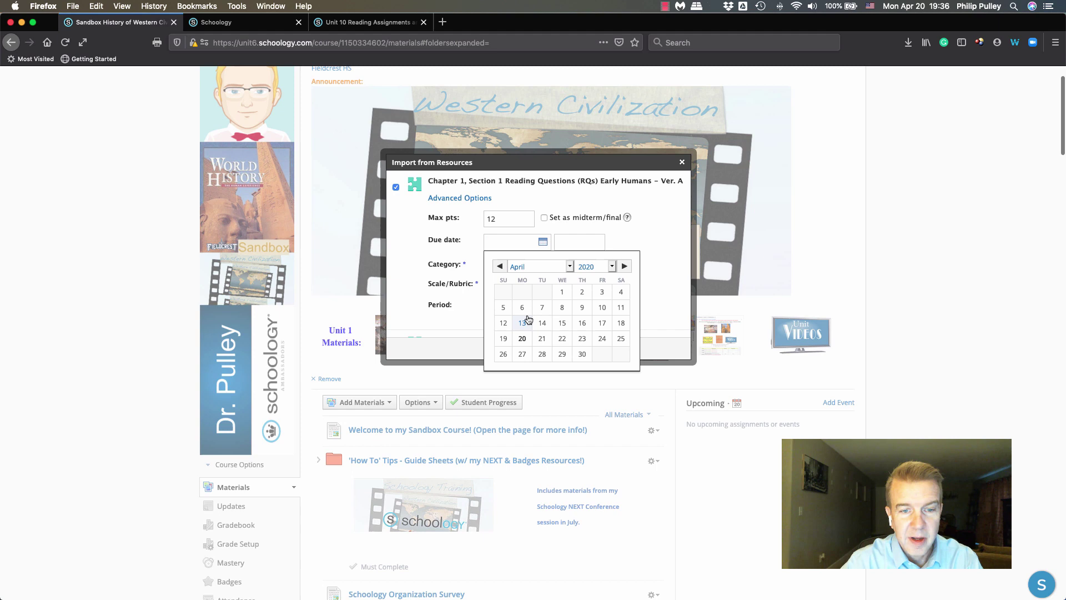
click(522, 308)
scroll(518, 297, down, 3)
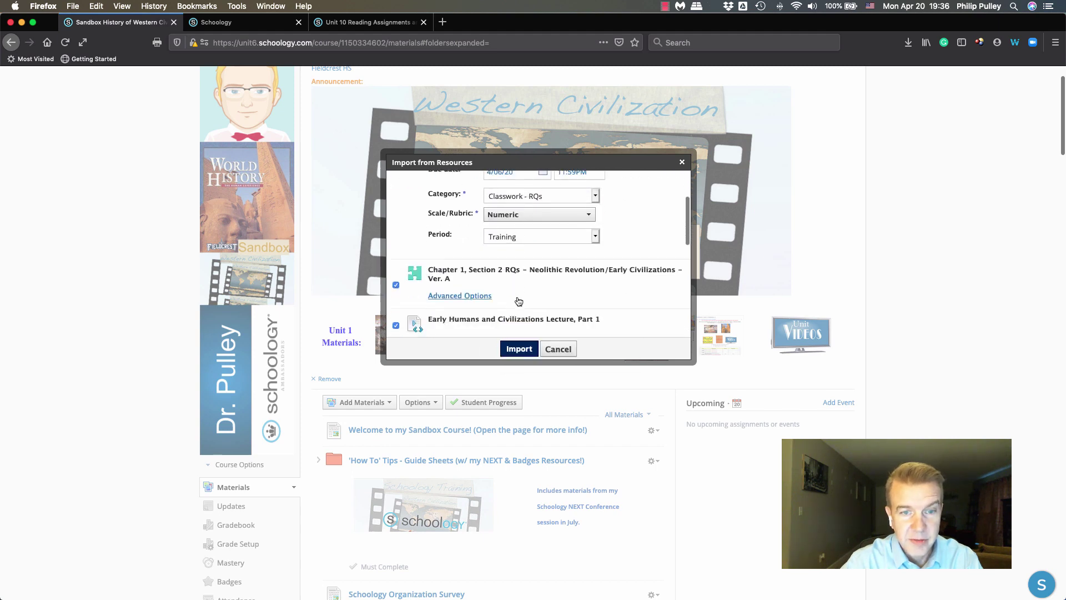
click(470, 296)
scroll(493, 307, down, 1)
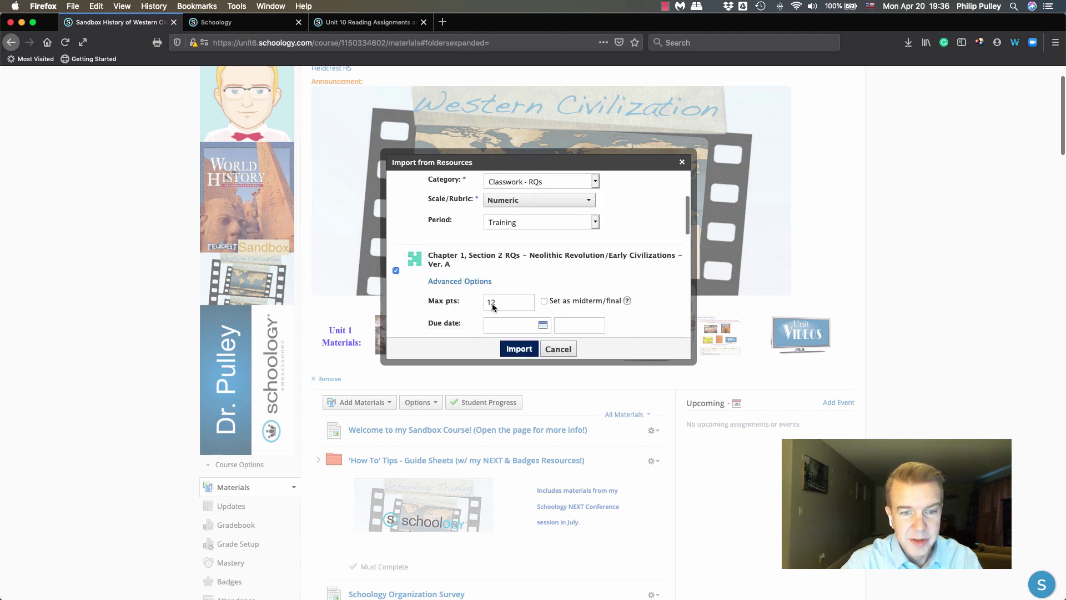
scroll(492, 307, down, 4)
click(542, 245)
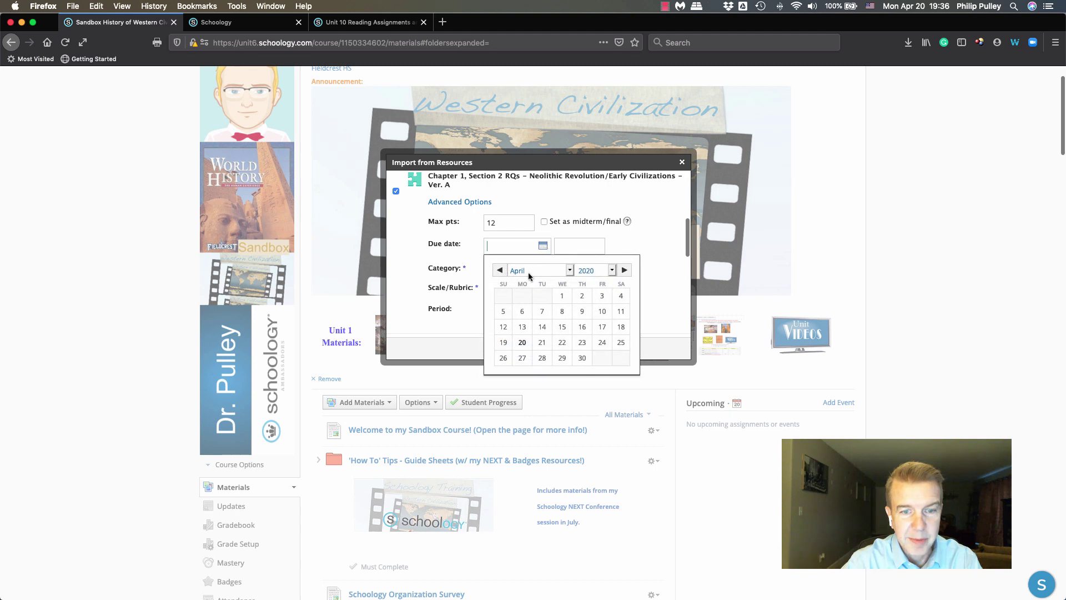
click(562, 311)
Set Chapter 2, Section 1 due April 10 and Chapter 2, Section 2 due April 13.
scroll(454, 254, down, 6)
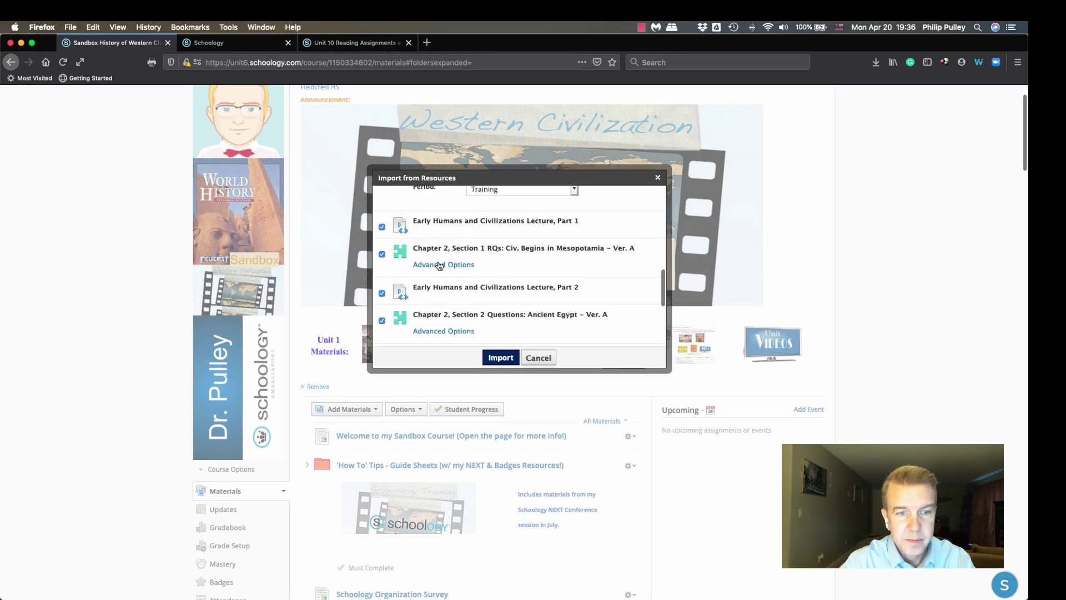
click(439, 266)
click(523, 305)
click(577, 371)
scroll(438, 330, down, 3)
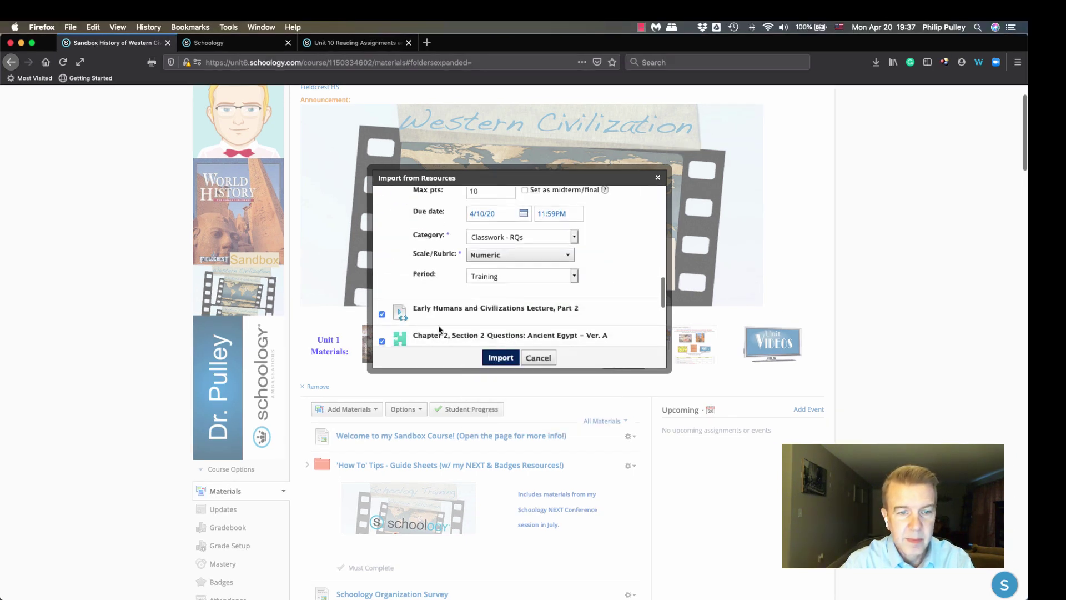
scroll(439, 330, down, 3)
click(440, 281)
click(525, 322)
scroll(522, 355, down, 4)
click(503, 404)
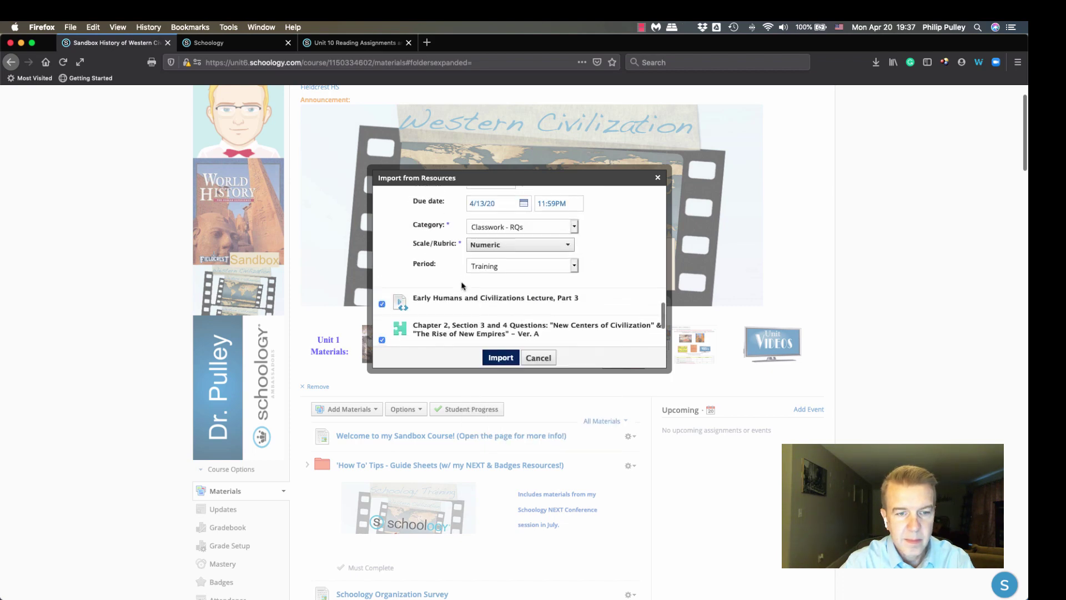
Set Chapter 2, Sections 3 and 4 due April 15, Chapter 3 due April 17, and import.
scroll(461, 286, down, 1)
click(439, 312)
scroll(444, 322, down, 4)
click(524, 228)
click(537, 309)
scroll(454, 333, down, 1)
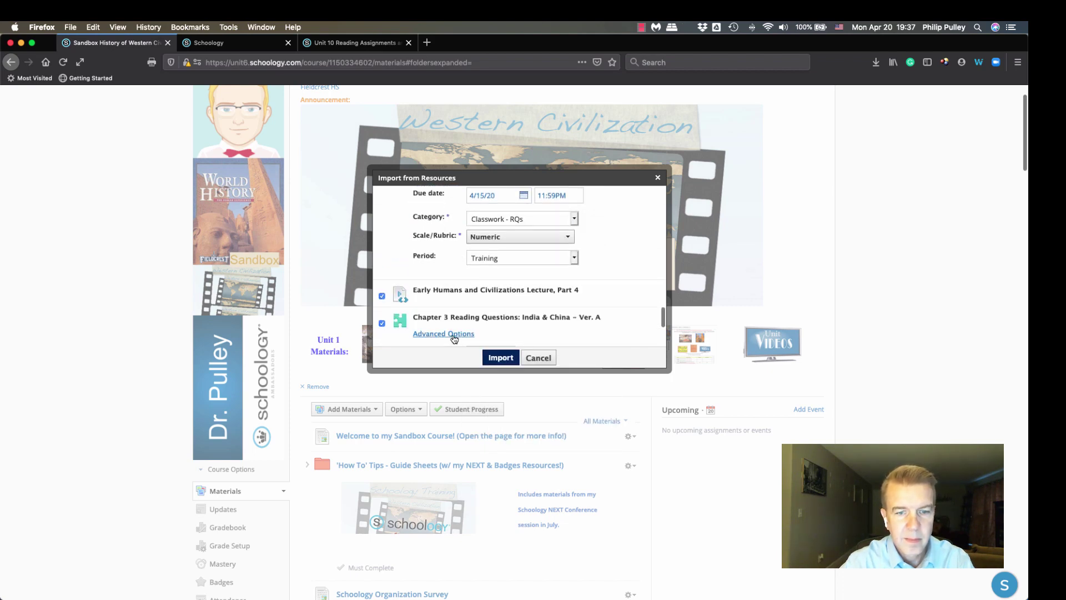
click(454, 334)
scroll(491, 316, down, 4)
click(523, 266)
click(580, 339)
click(501, 358)
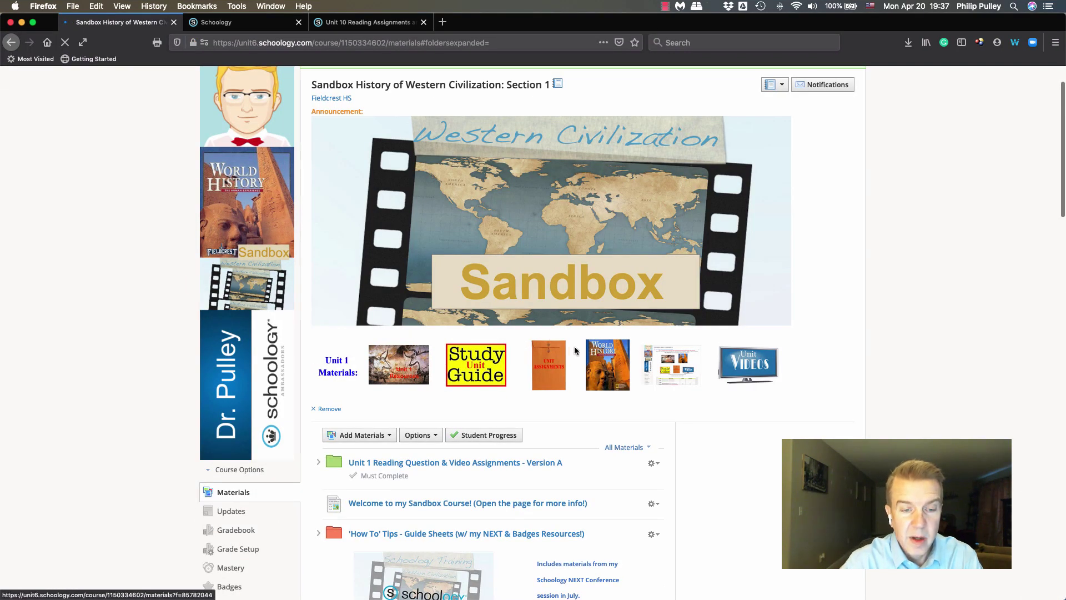
Open the Version A folder to review reading questions due April 6, 8, 10 and 13.
scroll(575, 350, down, 3)
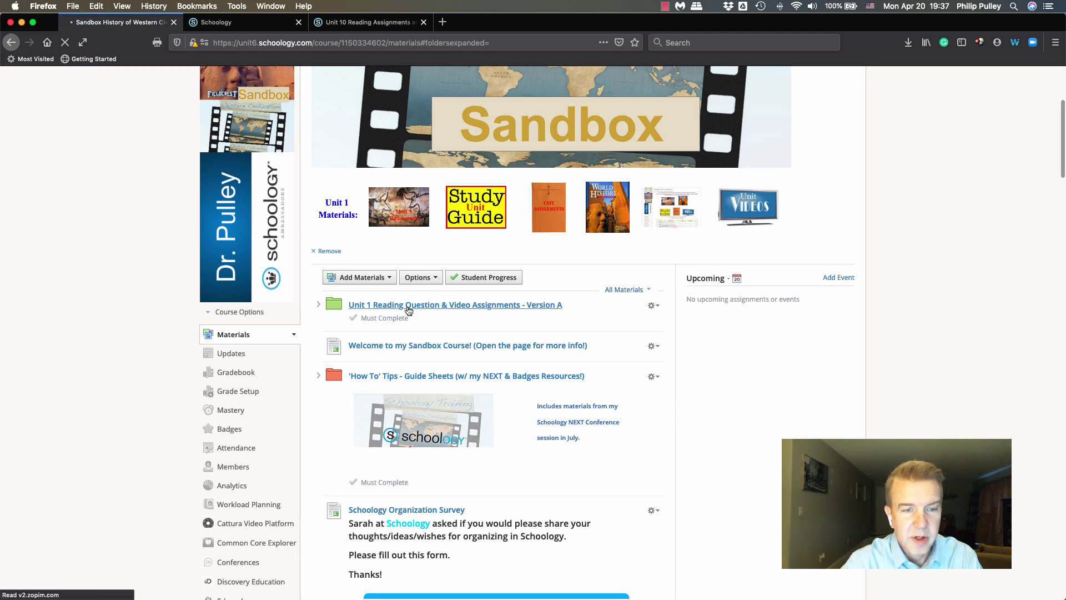
click(408, 307)
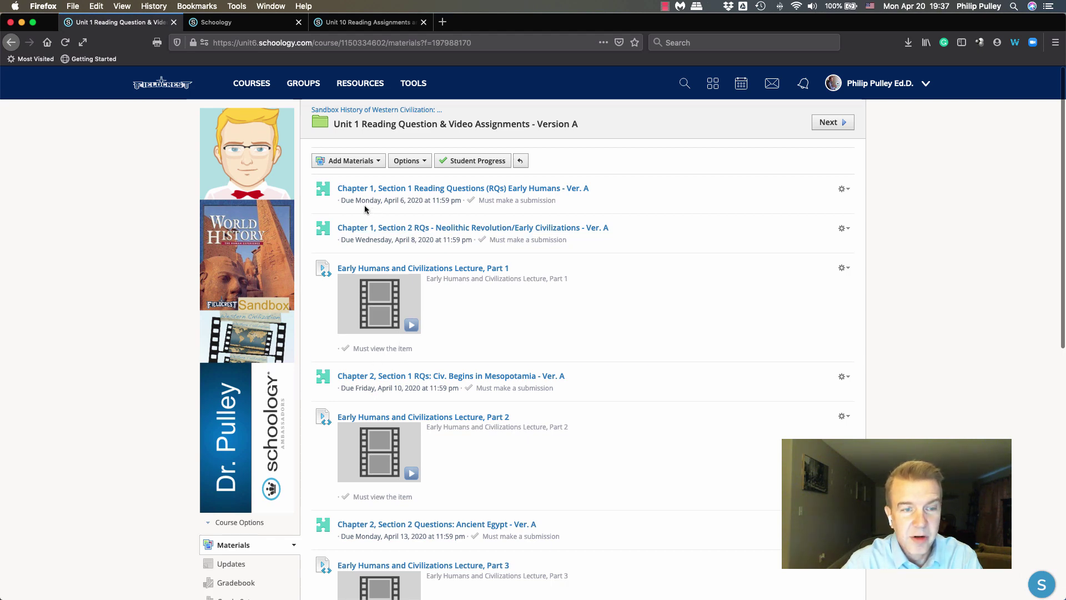
Switch to the Unit 10 Reading Assignments and Lecture Videos folder in History of Western Civilization.
drag(442, 258, 457, 253)
scroll(456, 252, down, 3)
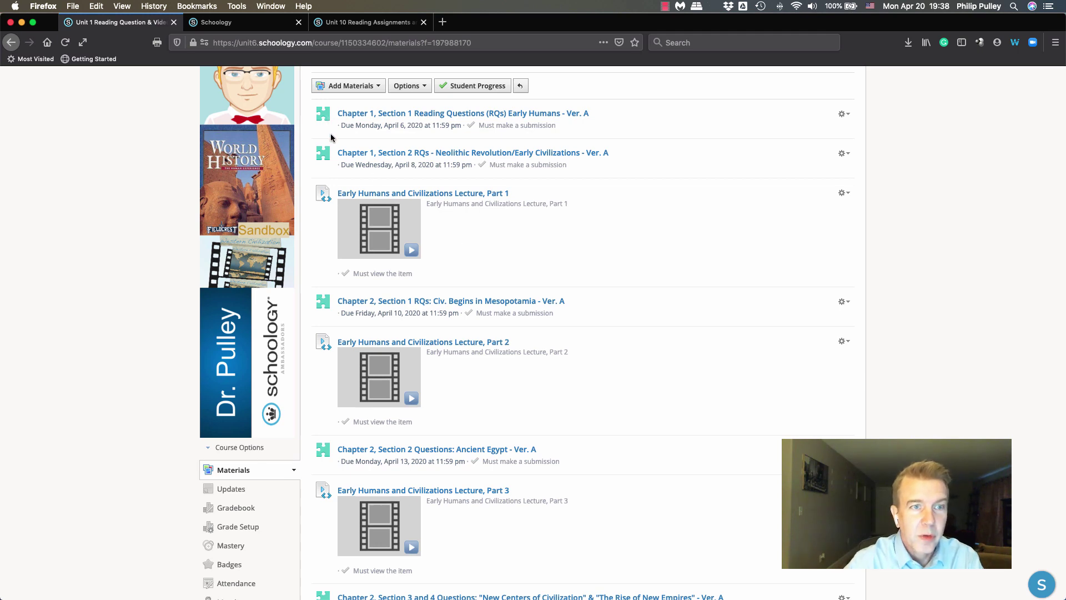
click(340, 22)
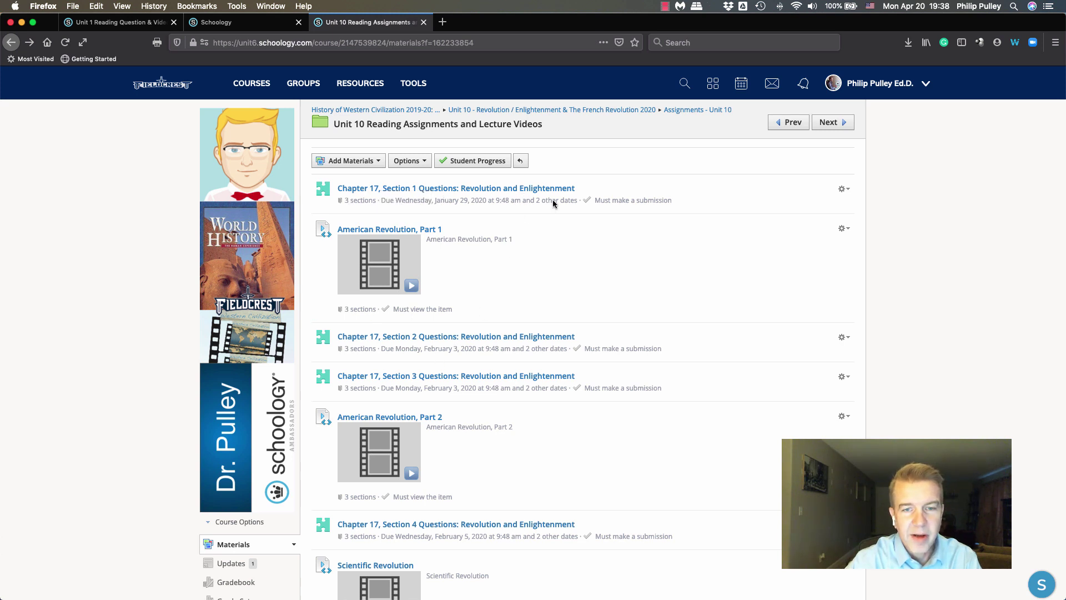
mouse_move(548, 205)
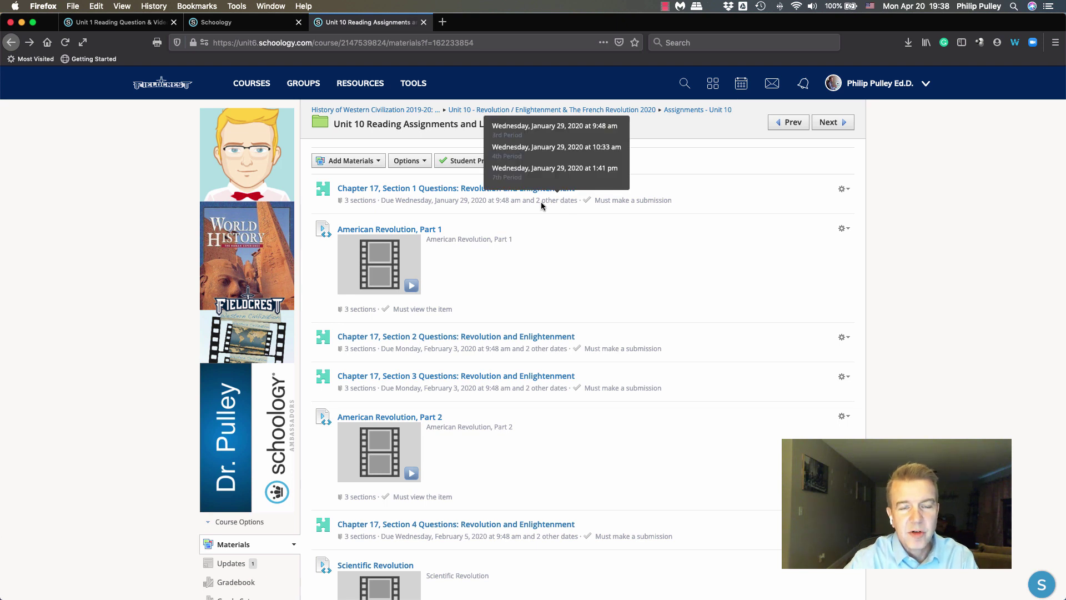